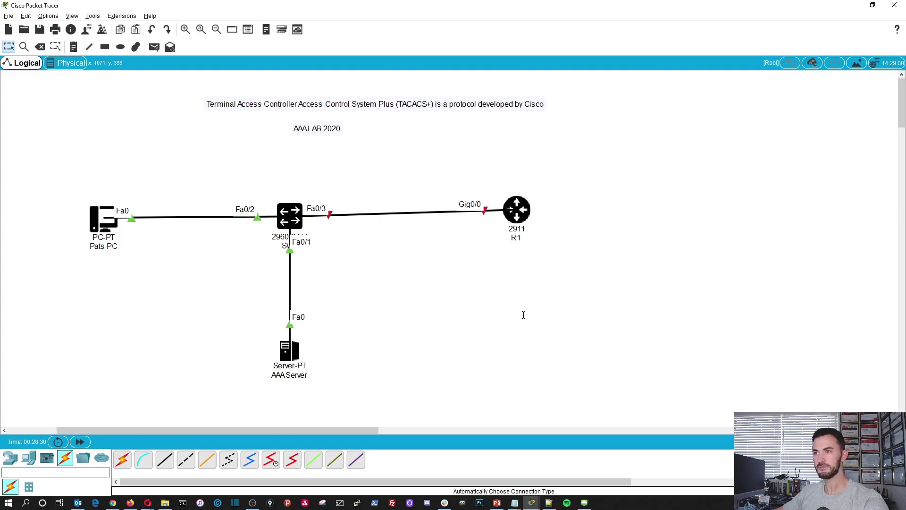
# In R1's CLI, skip the setup dialog, enter config mode, and set hostname R1.
pyautogui.click(517, 210)
pyautogui.click(395, 127)
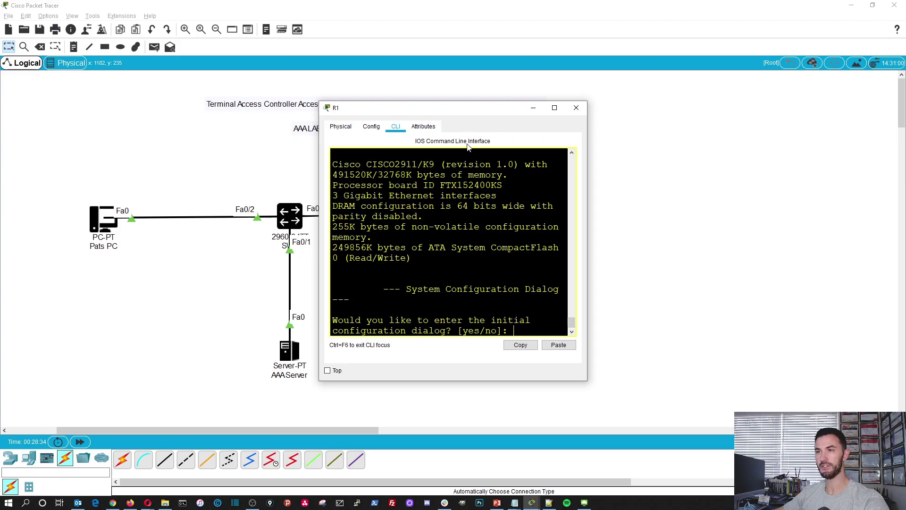
pyautogui.doubleClick(455, 110)
pyautogui.write('no')
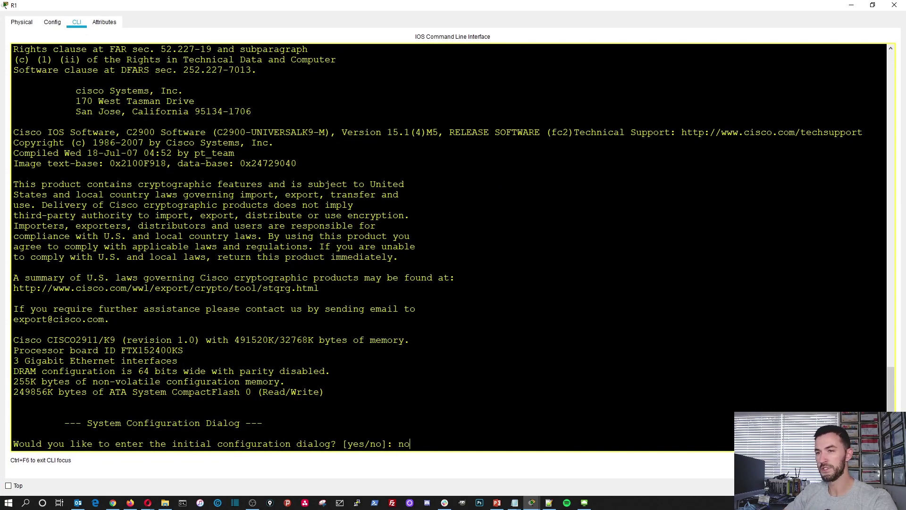
pyautogui.press('Return')
pyautogui.press('Return')
pyautogui.press('Return')
pyautogui.press('Return')
pyautogui.write('en')
pyautogui.press('Return')
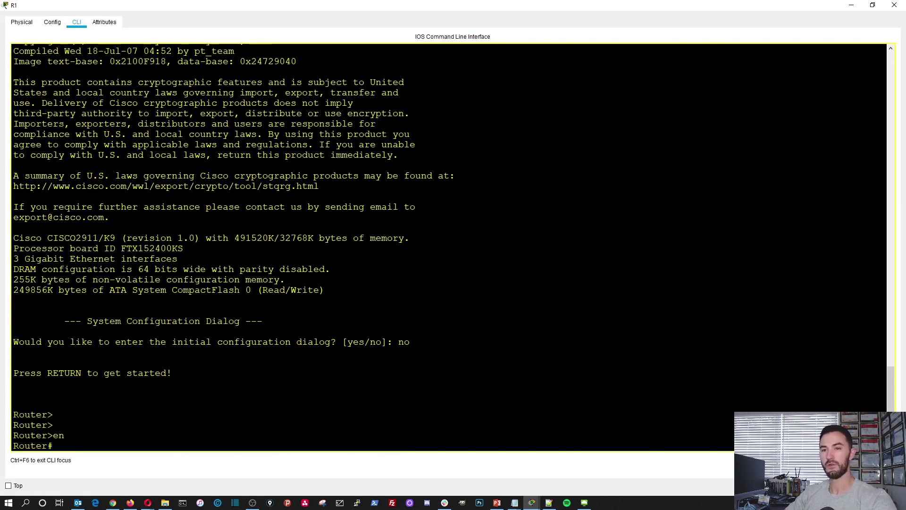
pyautogui.write('config t')
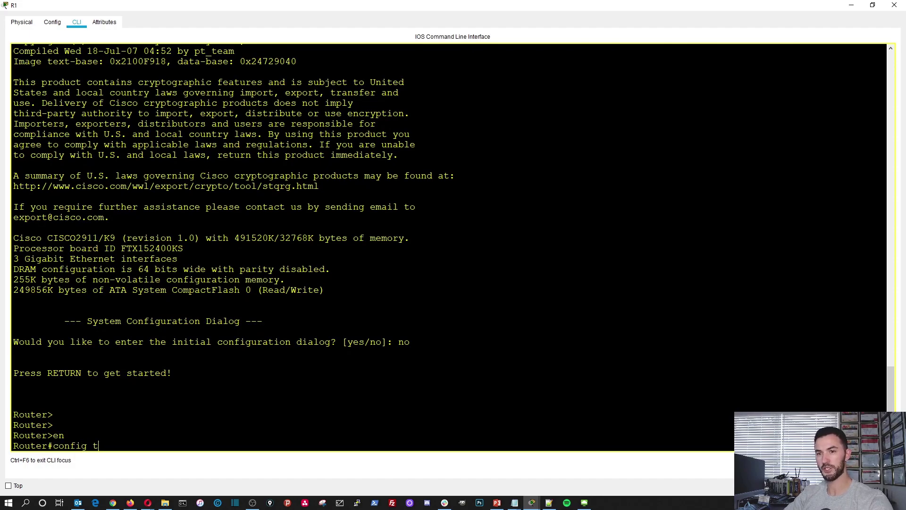
pyautogui.press('Return')
pyautogui.write('host')
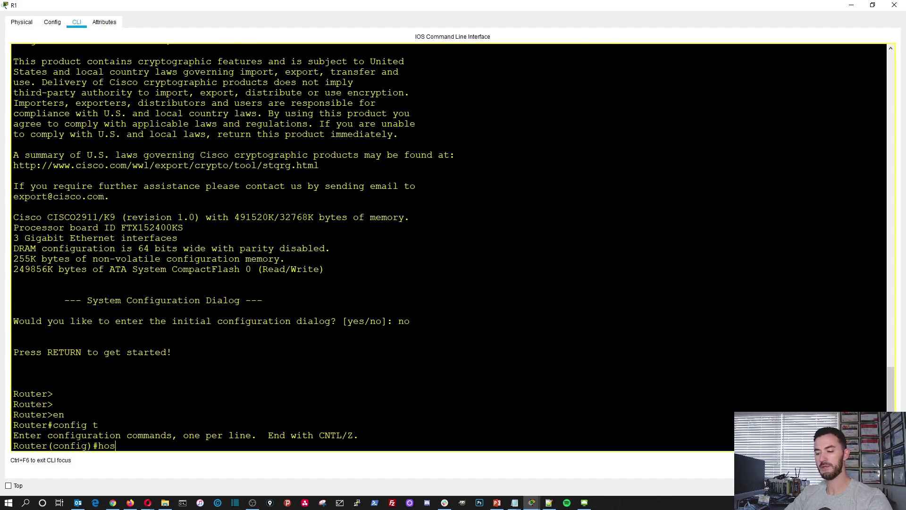
pyautogui.press('Tab')
pyautogui.write('R')
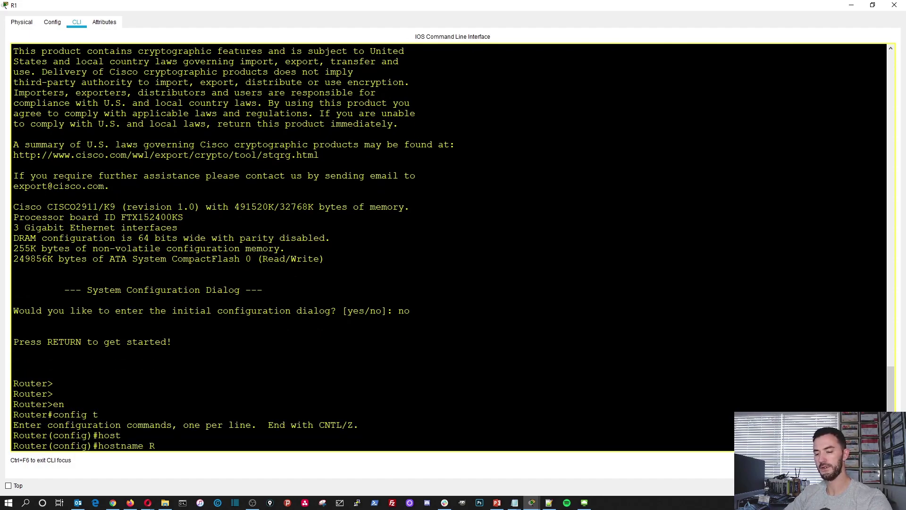
pyautogui.write('1')
pyautogui.press('Return')
pyautogui.press('Return')
pyautogui.press('Return')
pyautogui.press('Return')
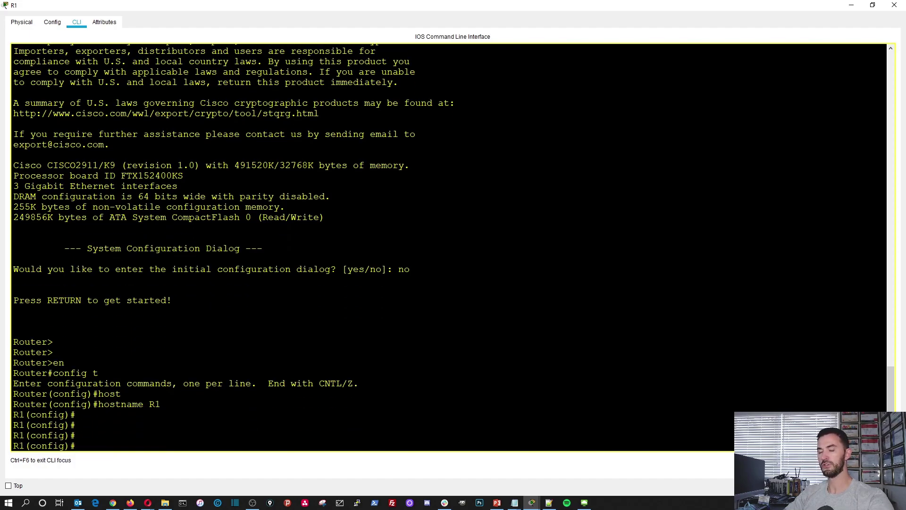
# Enable GigabitEthernet0/0 with no shutdown and address 10.1.1.1 255.255.255.0.
pyautogui.write('inter')
pyautogui.press('Tab')
pyautogui.write('gig')
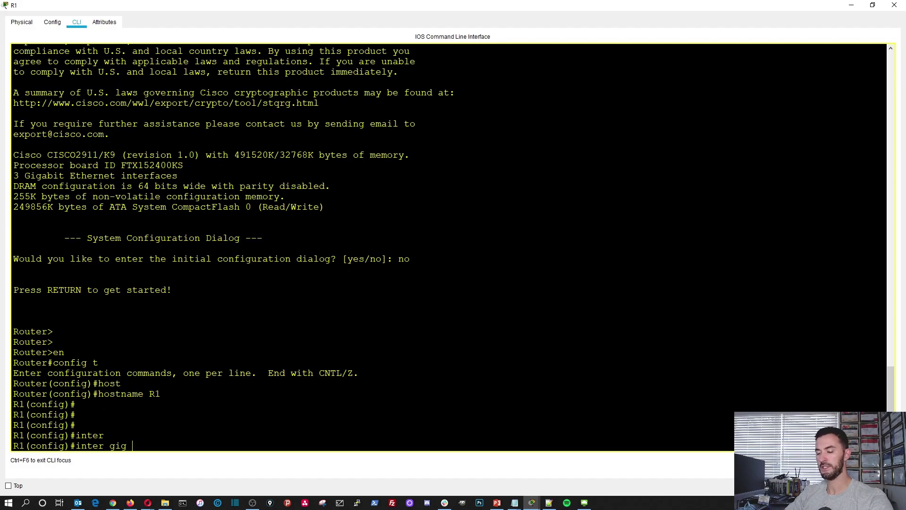
pyautogui.write(' 0/0')
pyautogui.press('Return')
pyautogui.press('Return')
pyautogui.press('Return')
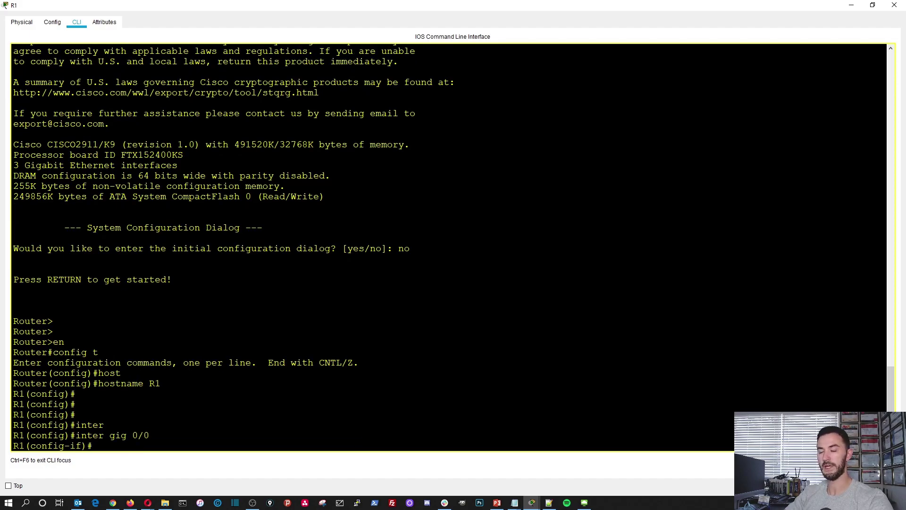
pyautogui.write('no shi')
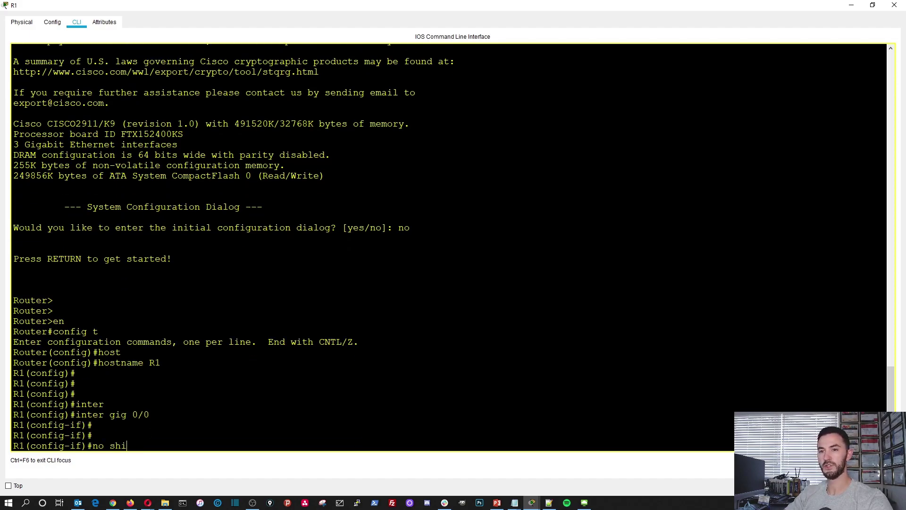
pyautogui.press('Tab')
pyautogui.press('BackSpace')
pyautogui.press('Tab')
pyautogui.write('u')
pyautogui.press('Tab')
pyautogui.press('Return')
pyautogui.press('Return')
pyautogui.press('Return')
pyautogui.press('Return')
pyautogui.press('Return')
pyautogui.press('Return')
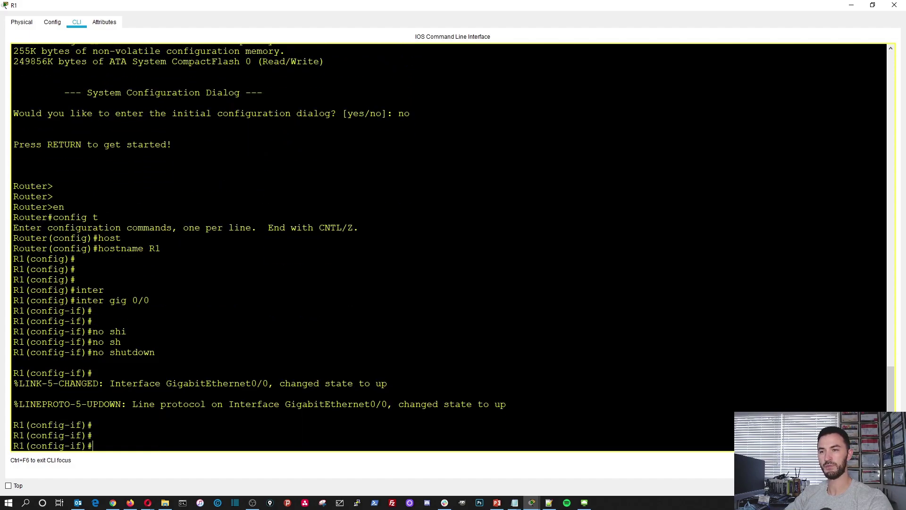
pyautogui.write('ip')
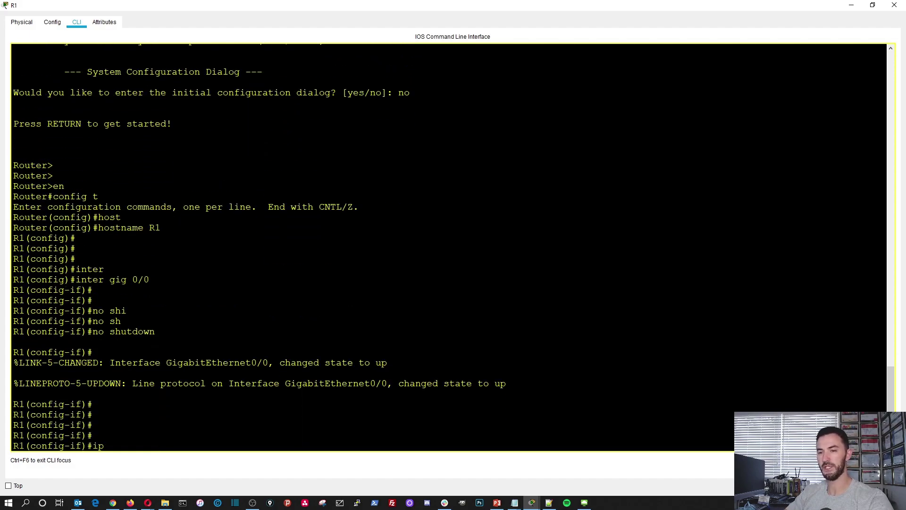
pyautogui.write(' add')
pyautogui.press('Tab')
pyautogui.write('10.')
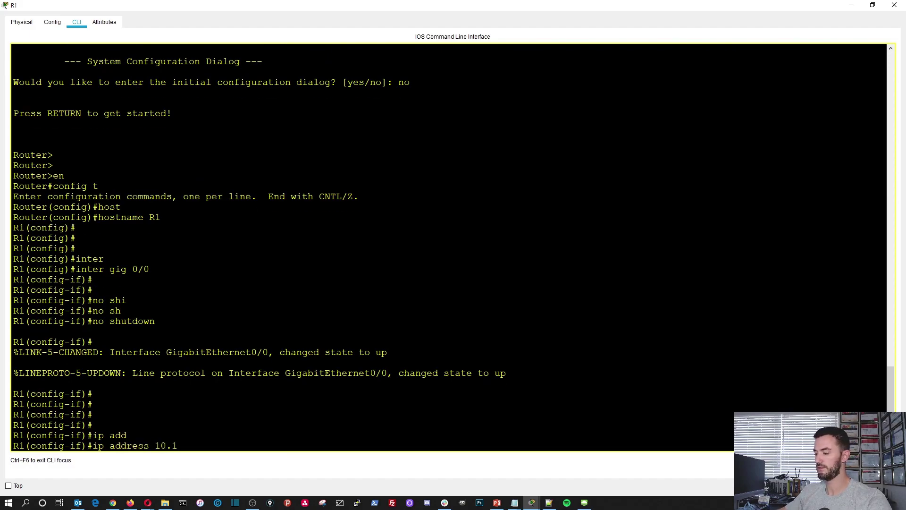
pyautogui.write('1.1.1 255.255.255.0')
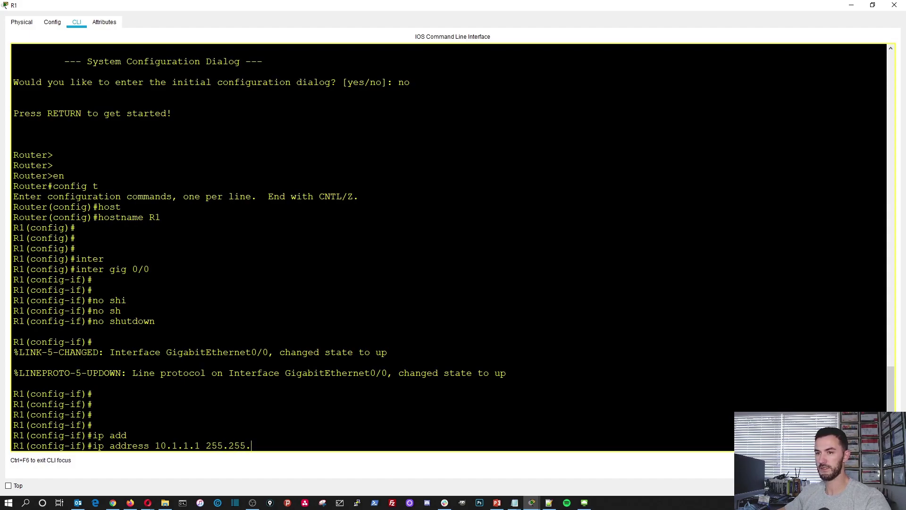
pyautogui.press('Return')
pyautogui.press('Return')
pyautogui.press('Return')
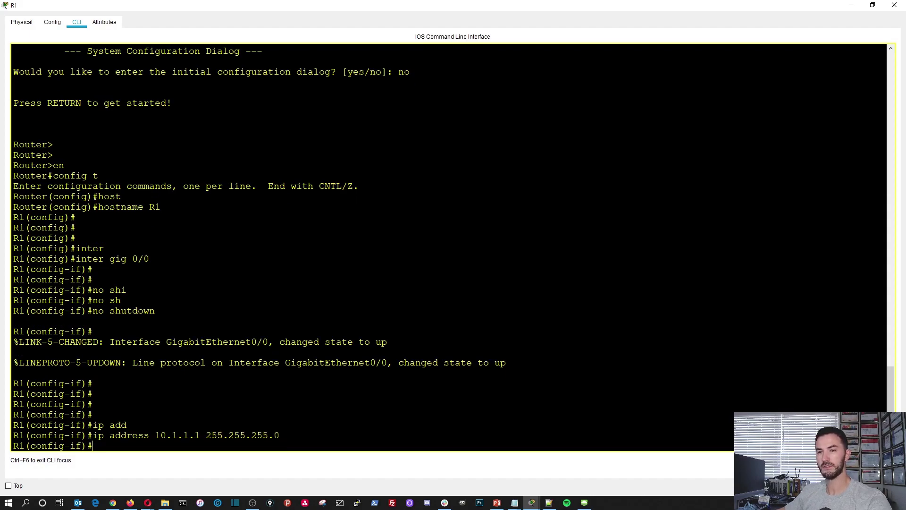
# Save R1's configuration with wr, check show ip interface brief, and close the window.
pyautogui.write('end')
pyautogui.press('Return')
pyautogui.press('Return')
pyautogui.press('Return')
pyautogui.write('wr')
pyautogui.press('Return')
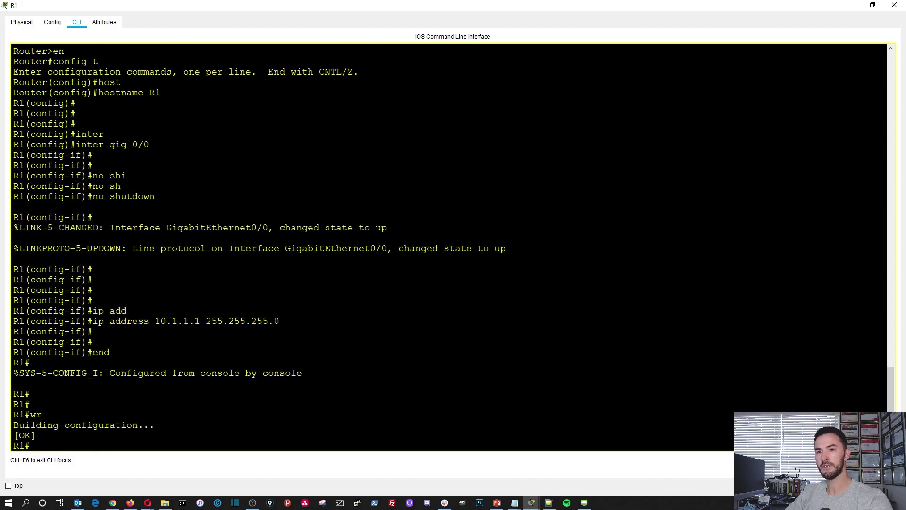
pyautogui.press('Return')
pyautogui.press('Return')
pyautogui.press('Return')
pyautogui.write('show ip inter br')
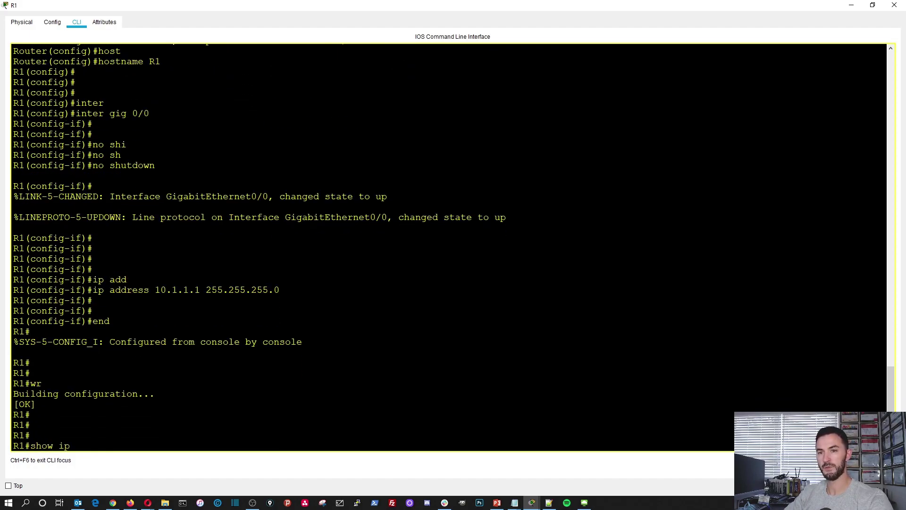
pyautogui.press('Return')
pyautogui.press('Return')
pyautogui.press('Return')
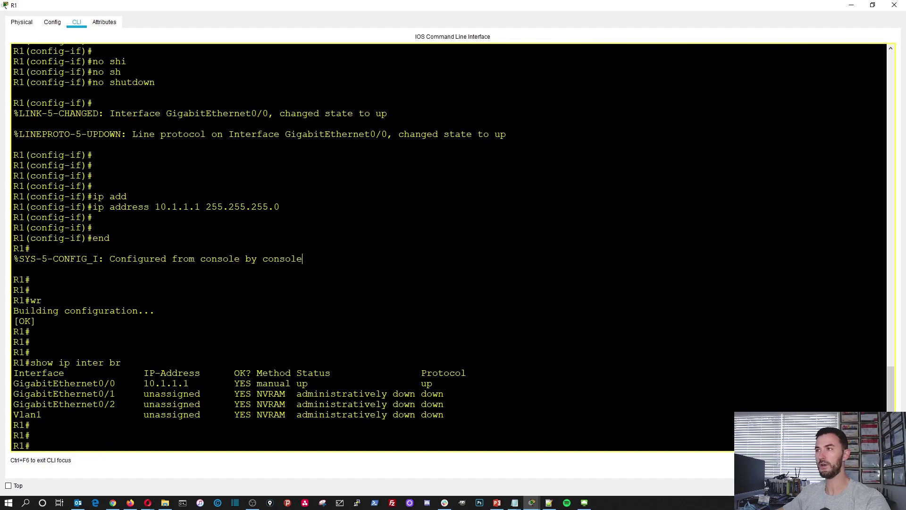
pyautogui.click(894, 5)
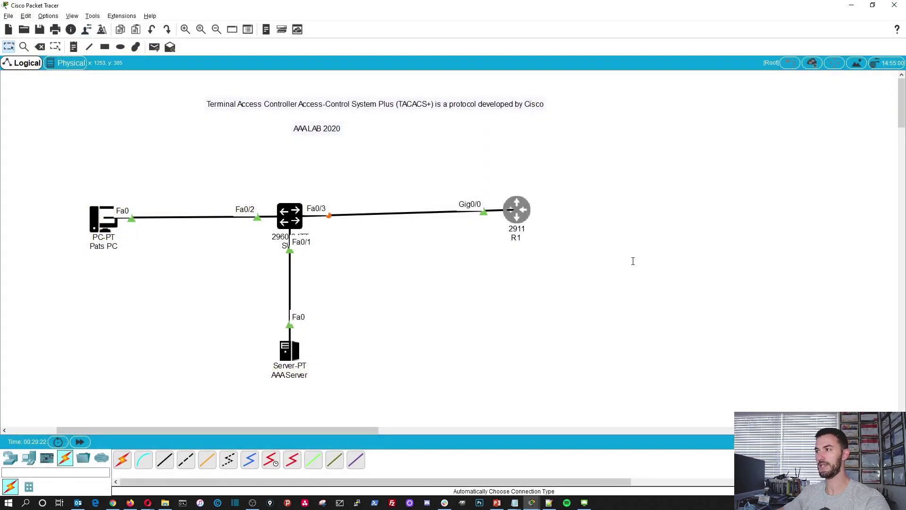
# Set Pats PC's IP configuration to 10.1.1.2 with mask 255.255.255.0.
pyautogui.click(97, 224)
pyautogui.click(335, 93)
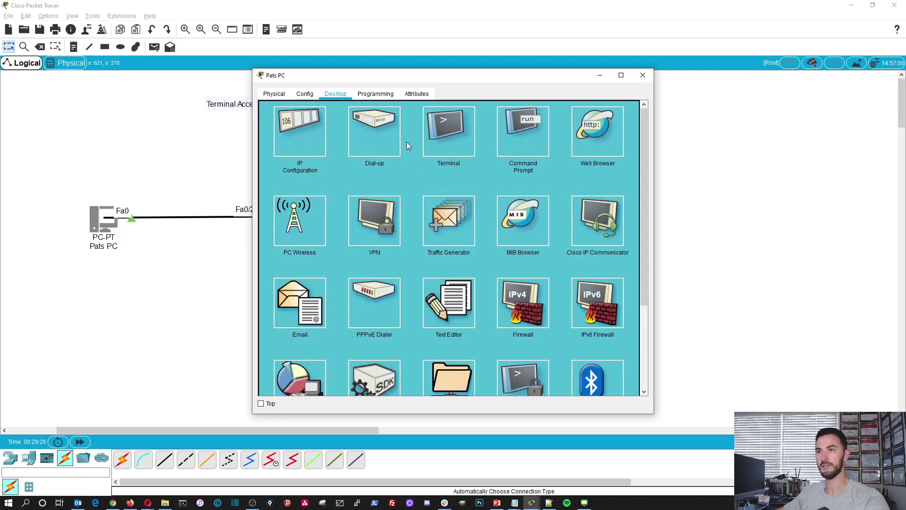
pyautogui.click(320, 140)
pyautogui.click(426, 164)
pyautogui.write('10.1.1.')
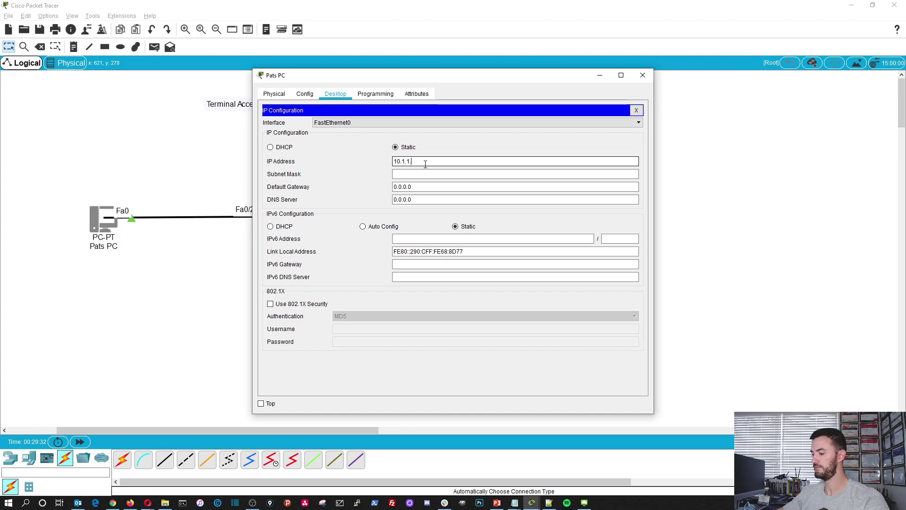
pyautogui.press('Tab')
pyautogui.write('255.255.255.0')
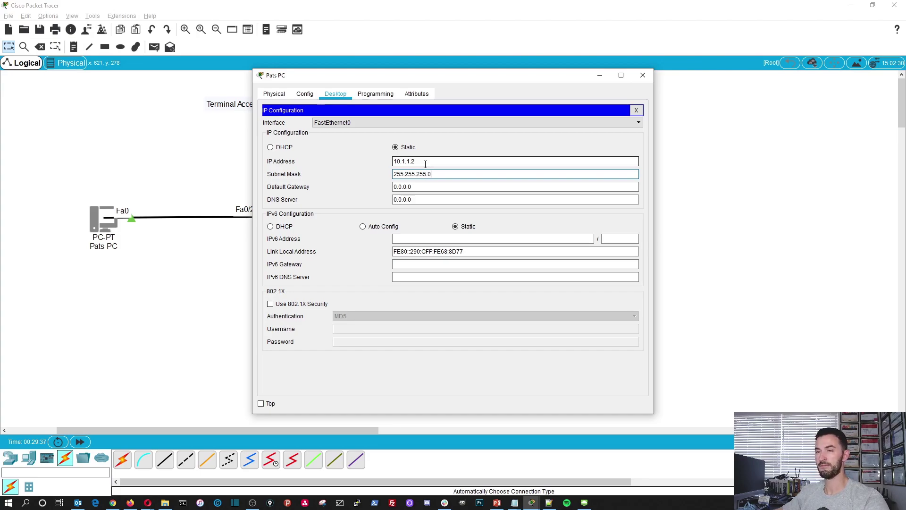
pyautogui.click(636, 111)
# Ping R1 at 10.1.1.1 from the PC's command prompt, then close the PC window.
pyautogui.click(514, 148)
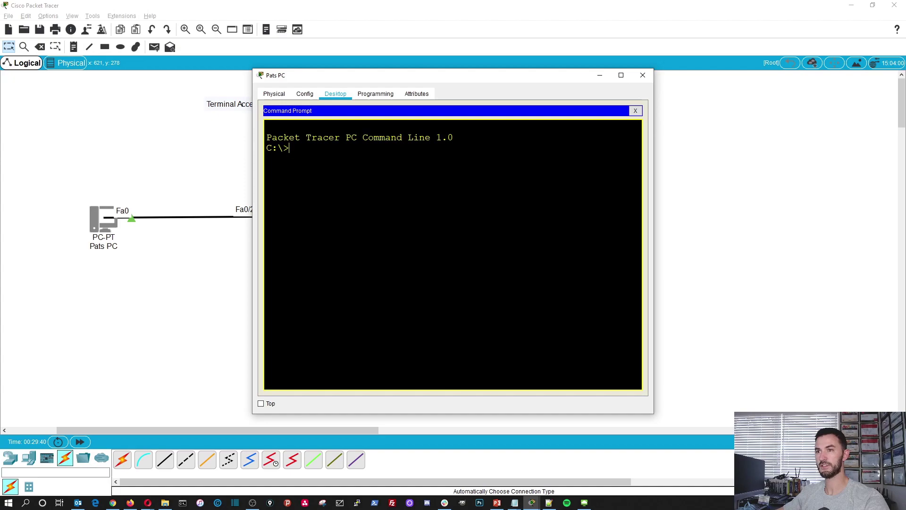
pyautogui.write('ping ')
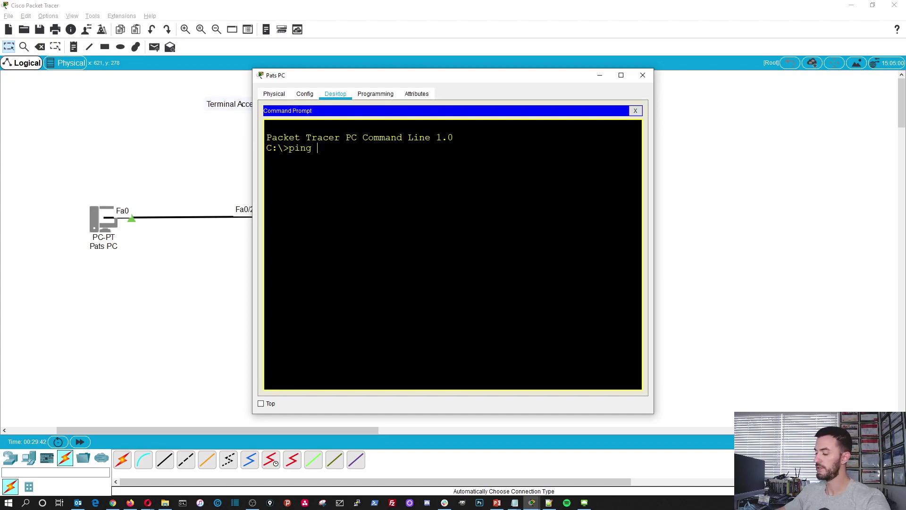
pyautogui.write('10.1.1.1')
pyautogui.press('Return')
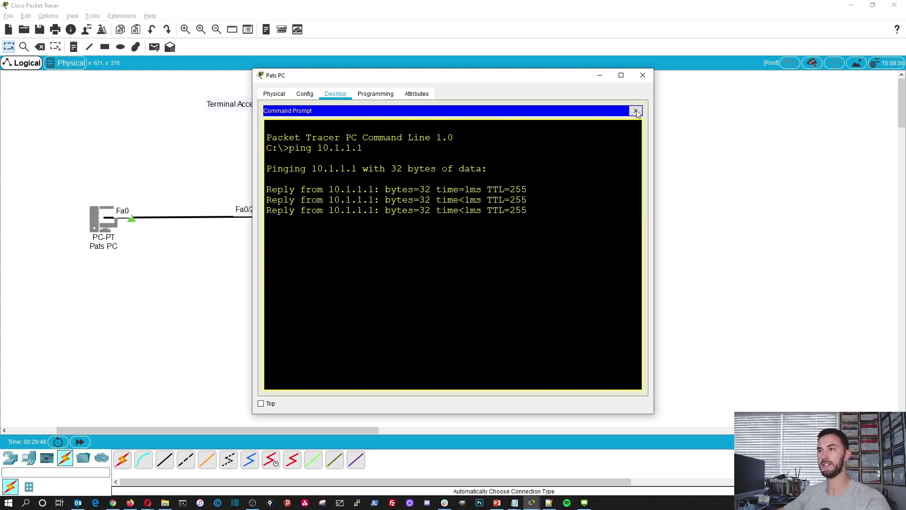
pyautogui.click(636, 111)
pyautogui.click(643, 77)
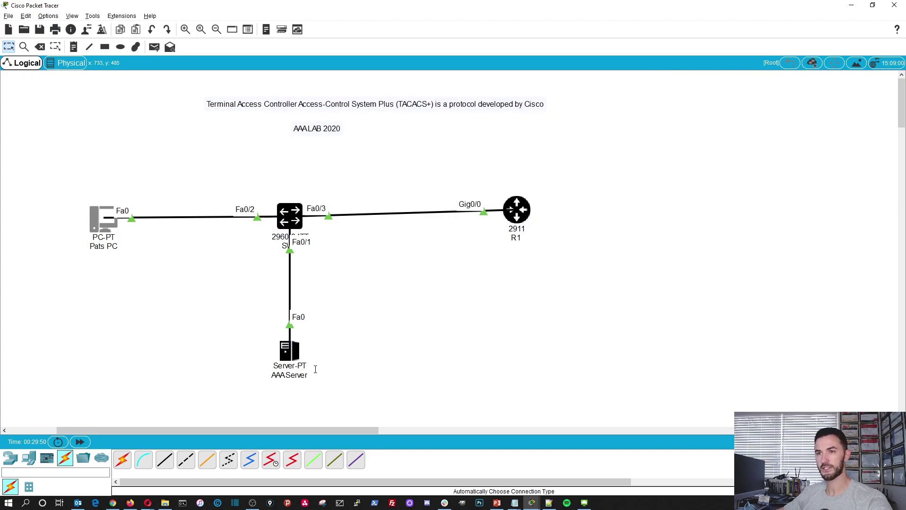
# Set the AAA server's FastEthernet0 to 10.1.1.3 with subnet mask 255.255.255.0.
pyautogui.click(289, 351)
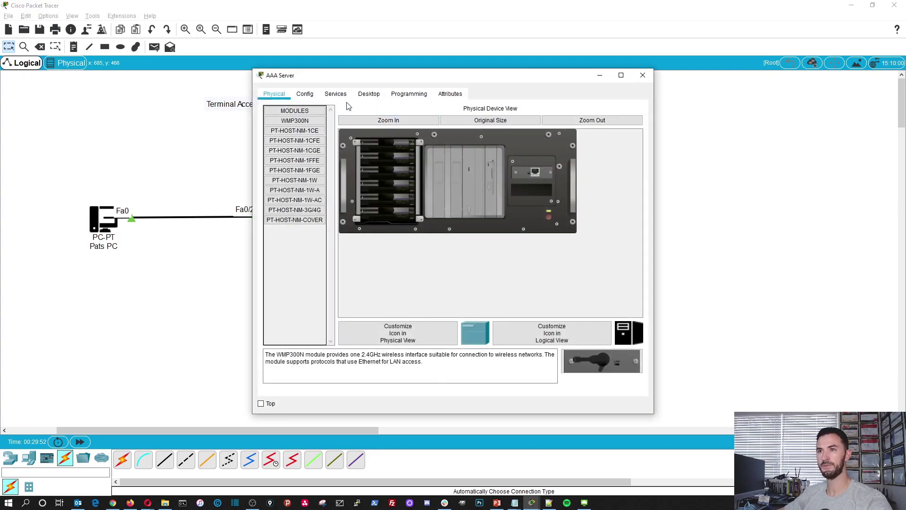
pyautogui.click(305, 94)
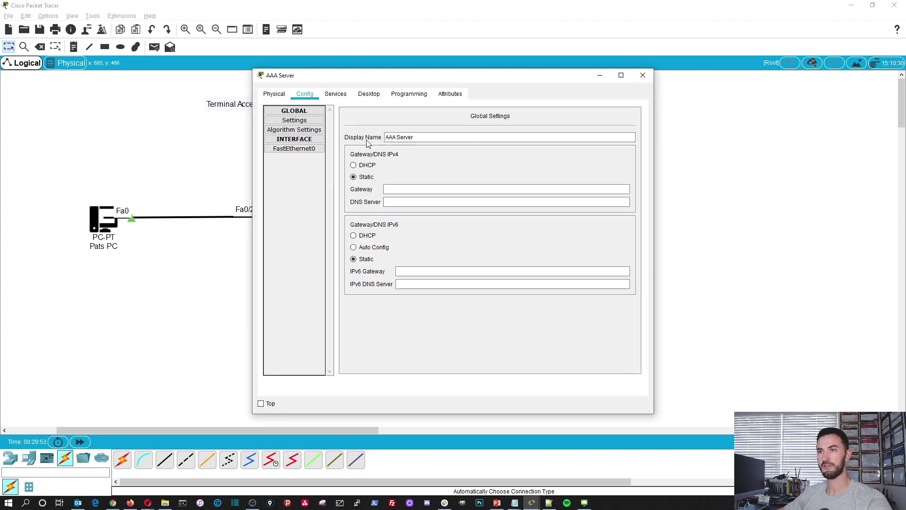
pyautogui.click(307, 150)
pyautogui.click(522, 187)
pyautogui.write('10.1.1.1.3')
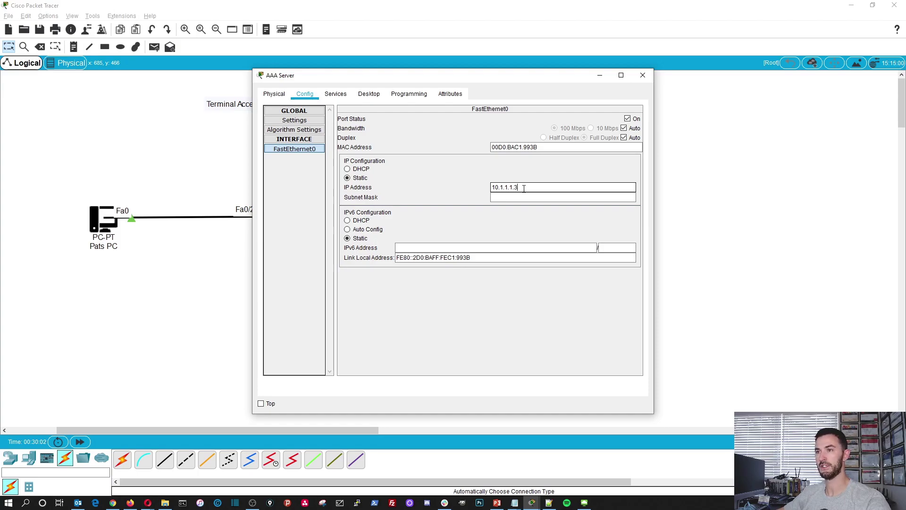
pyautogui.click(522, 196)
pyautogui.press('Return')
pyautogui.click(514, 188)
pyautogui.write('10.1.')
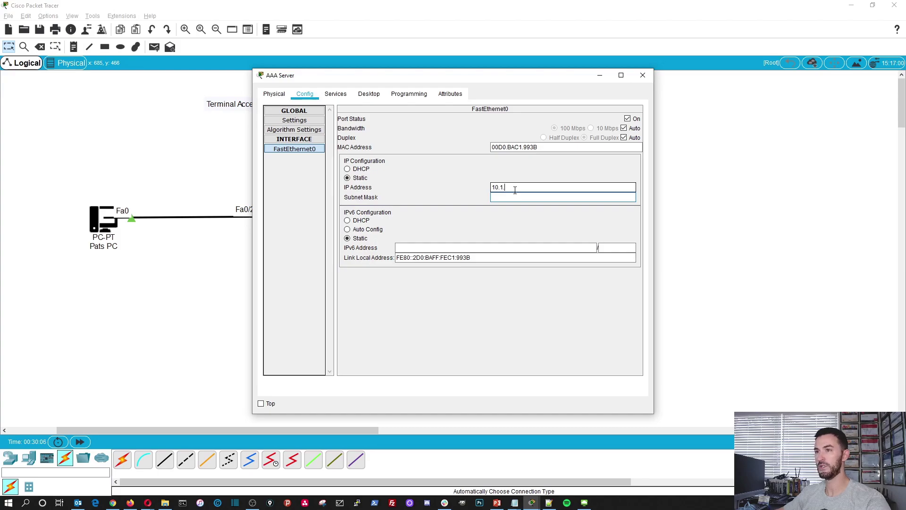
pyautogui.write('1.3')
pyautogui.click(514, 198)
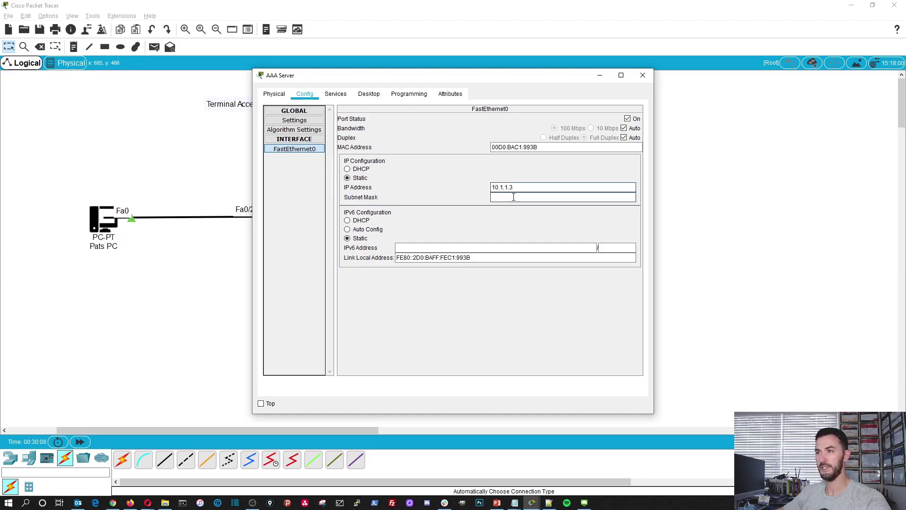
pyautogui.doubleClick(525, 201)
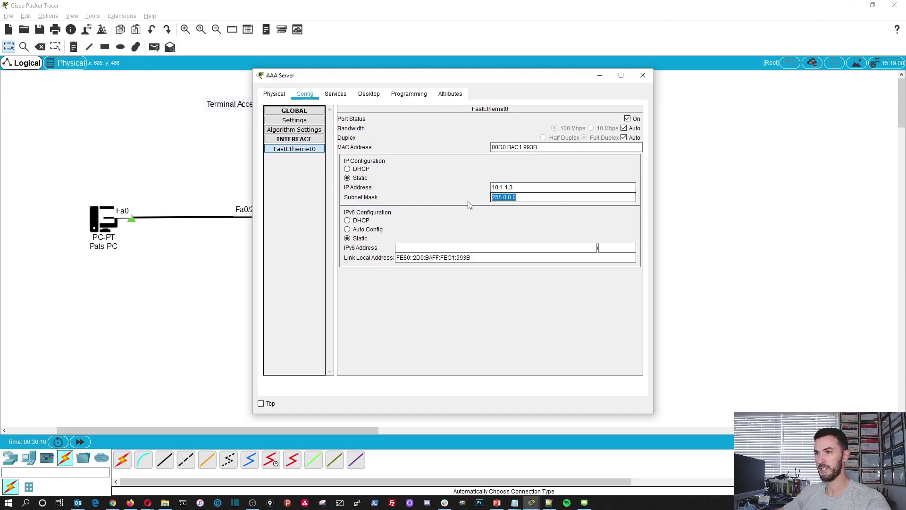
pyautogui.write('255.255.255.0')
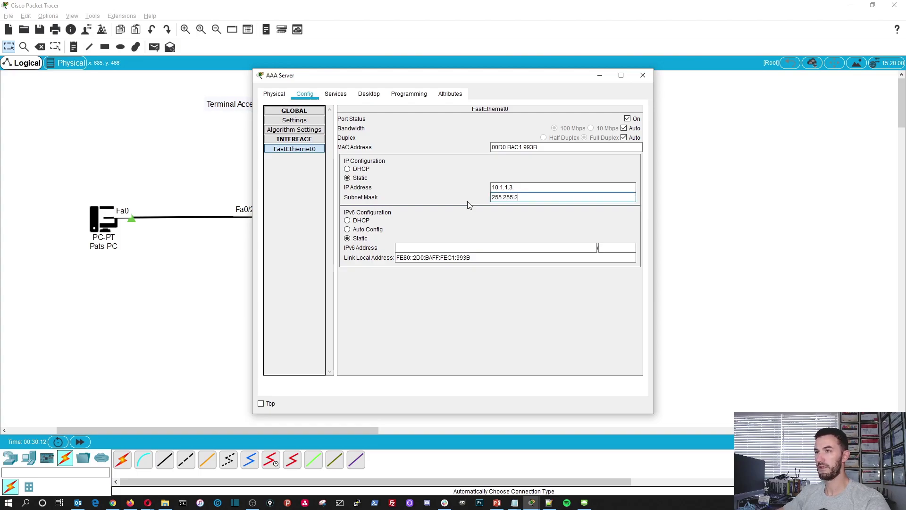
pyautogui.click(336, 95)
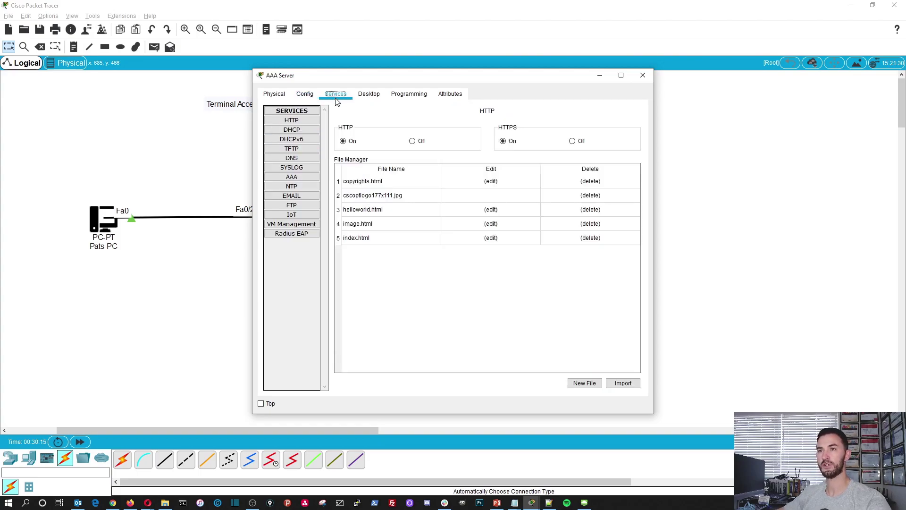
# On the server's AAA service page, enter client name R1 and client IP 10.1.1.1.
pyautogui.click(303, 181)
pyautogui.click(380, 161)
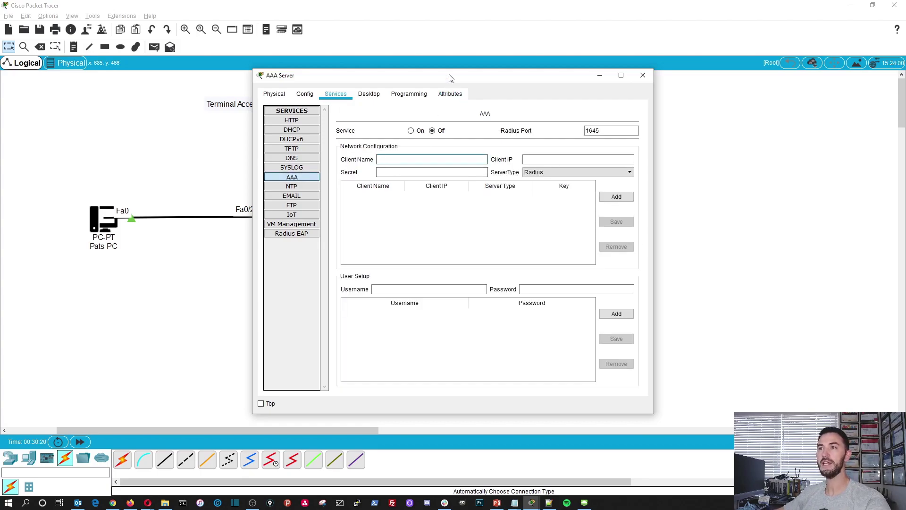
pyautogui.moveTo(452, 77); pyautogui.dragTo(617, 77)
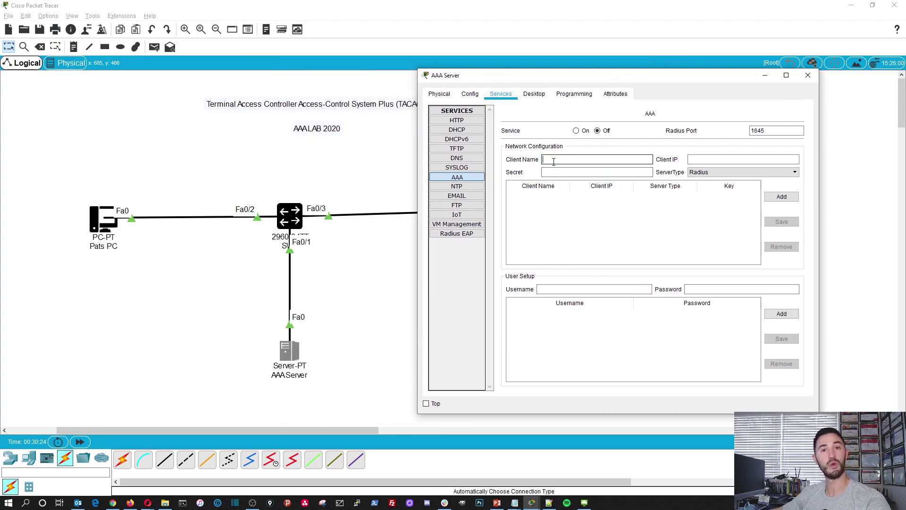
pyautogui.write('R1')
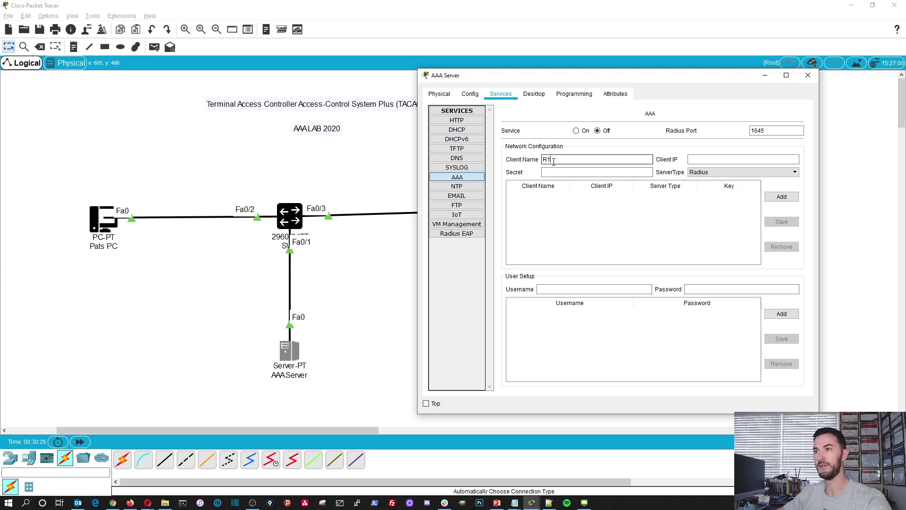
pyautogui.press('Tab')
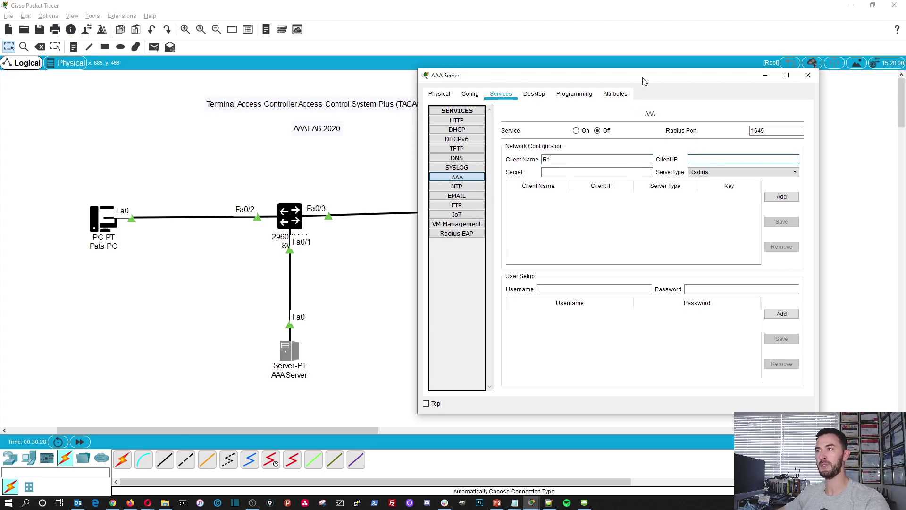
pyautogui.write('10.1.1.1')
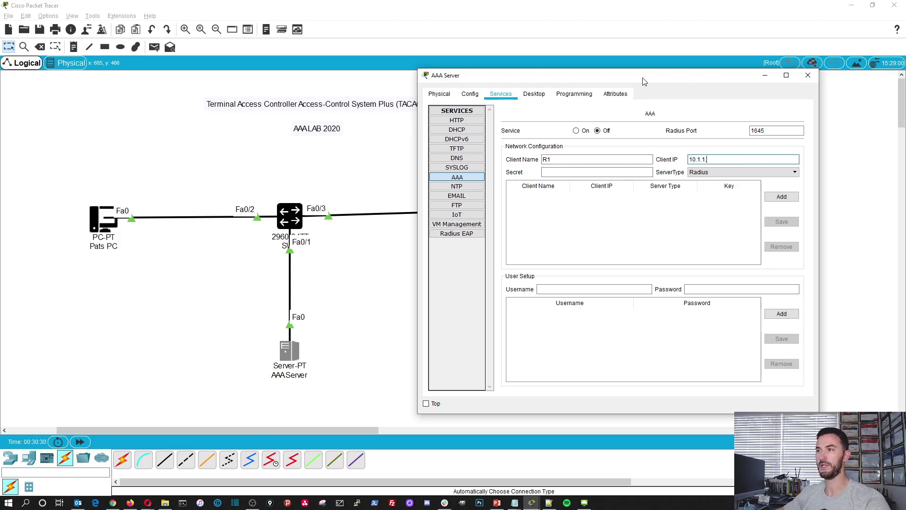
pyautogui.click(599, 174)
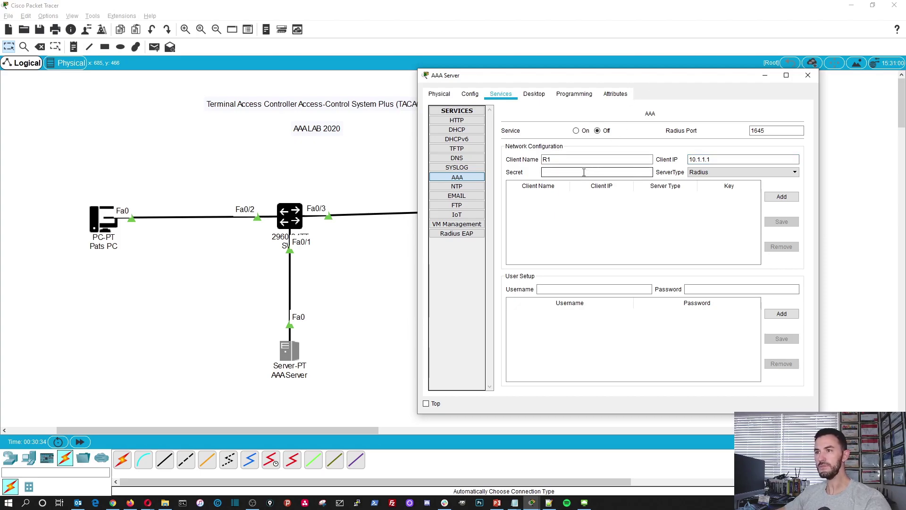
# Place a note above the PC labelled for the AAA password, with the password on line two.
pyautogui.click(149, 149)
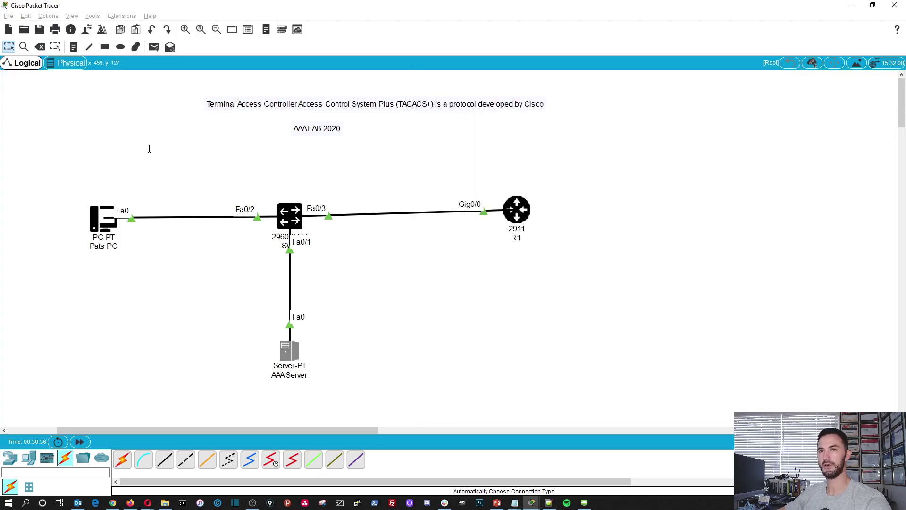
pyautogui.click(73, 47)
pyautogui.click(143, 147)
pyautogui.write('pawwro')
pyautogui.press('BackSpace')
pyautogui.press('BackSpace')
pyautogui.write('ssword')
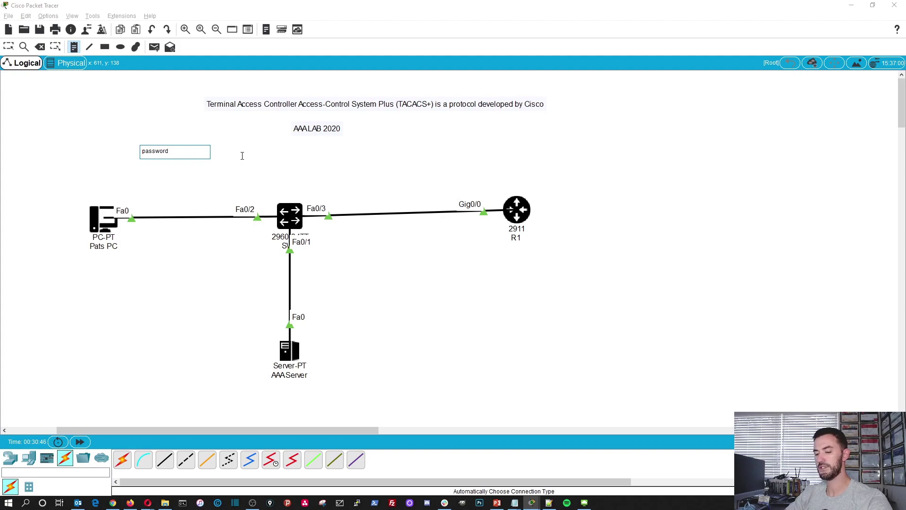
pyautogui.write(' aaa')
pyautogui.press('BackSpace')
pyautogui.press('BackSpace')
pyautogui.press('BackSpace')
pyautogui.write(':')
pyautogui.press('Return')
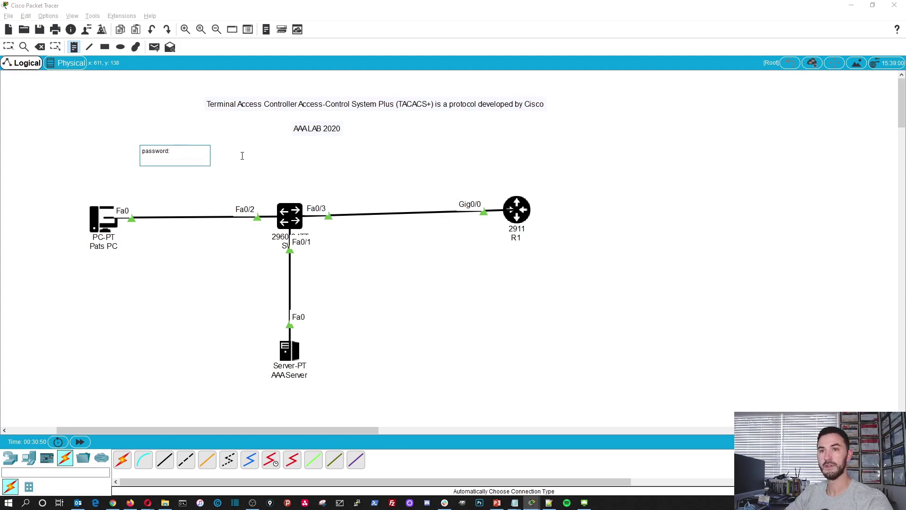
pyautogui.write('aaa')
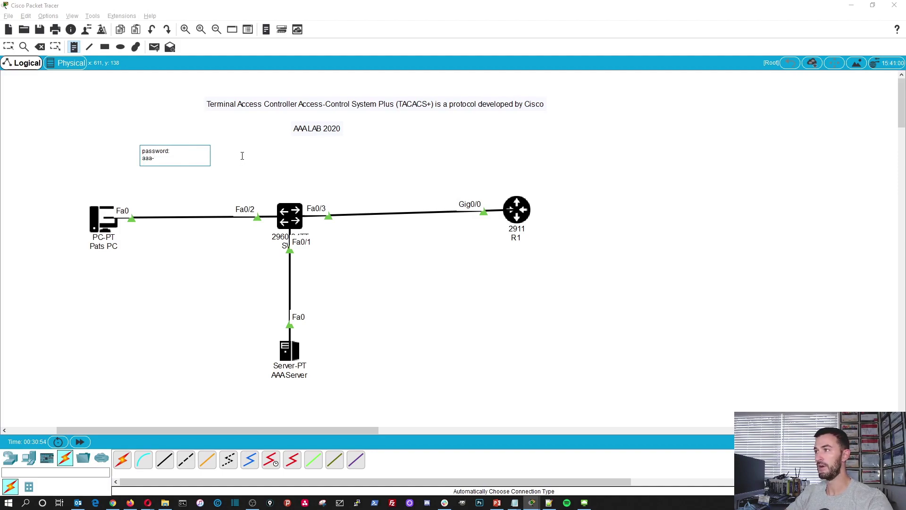
pyautogui.write('-passso')
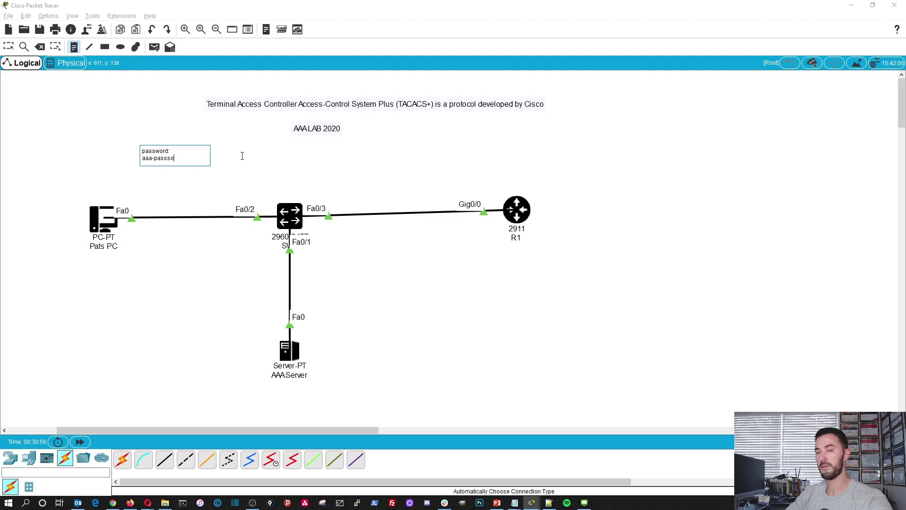
pyautogui.press('BackSpace')
pyautogui.press('BackSpace')
pyautogui.write('w')
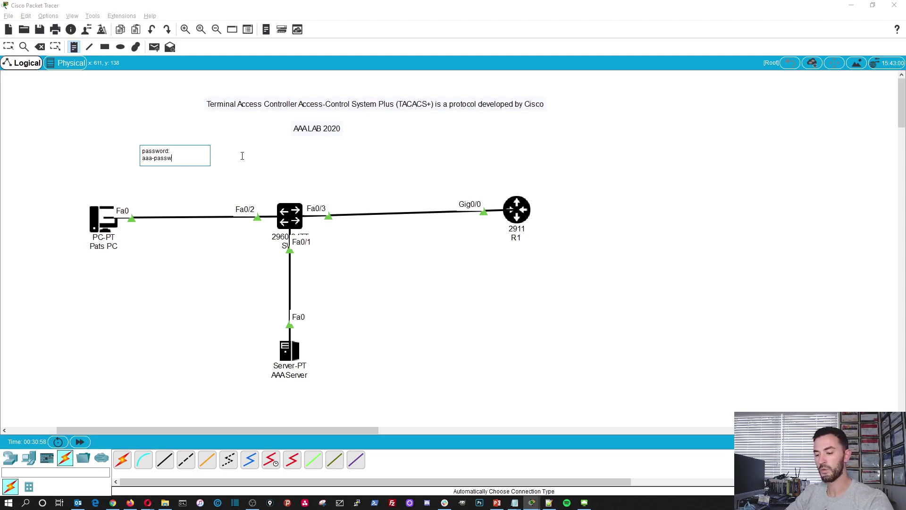
pyautogui.write('ord-2020')
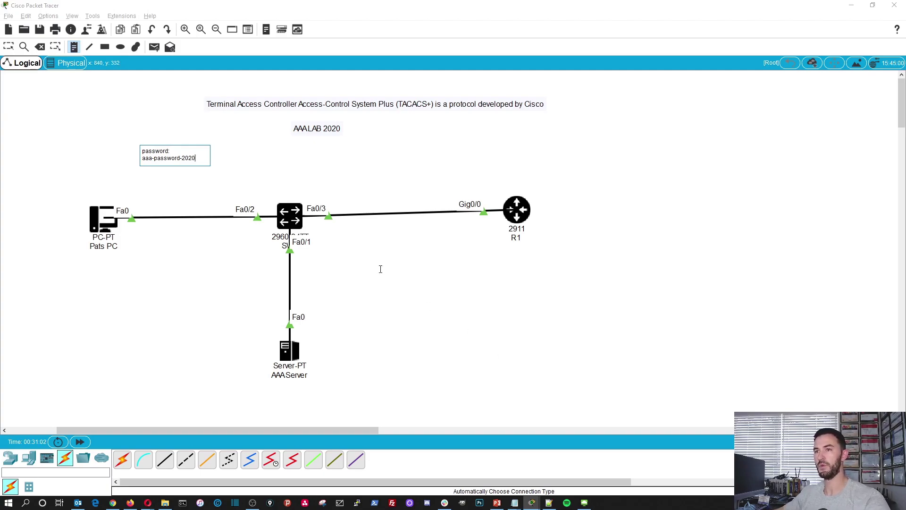
pyautogui.press('Escape')
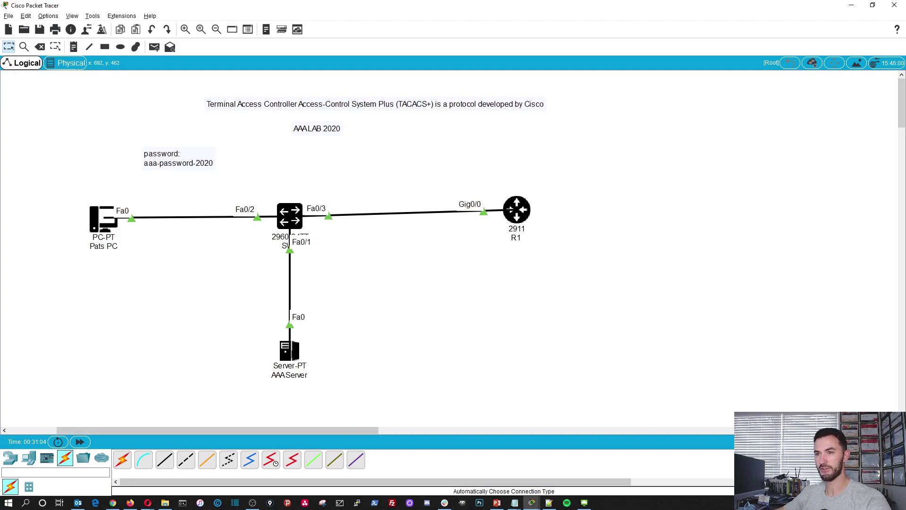
pyautogui.click(290, 351)
# Enter the shared secret, choose Tacacs as server type, and add R1 as a client.
pyautogui.click(569, 172)
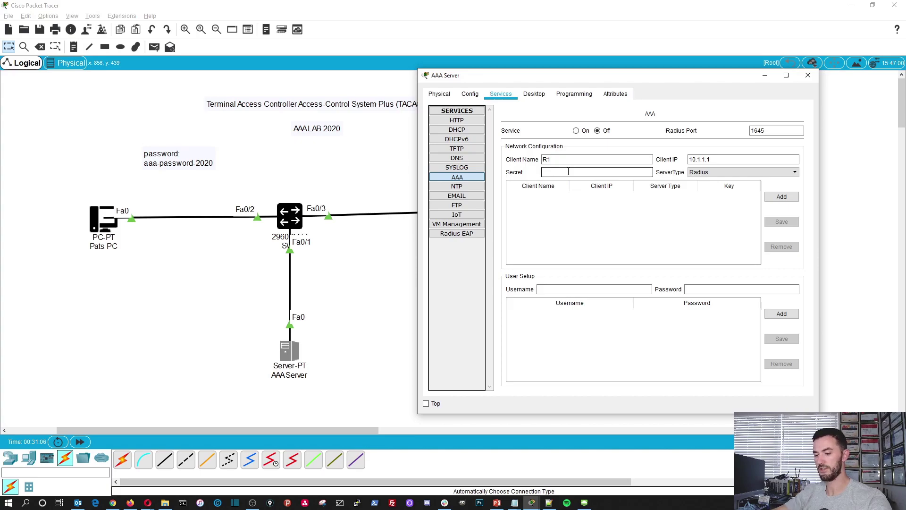
pyautogui.write('aaa')
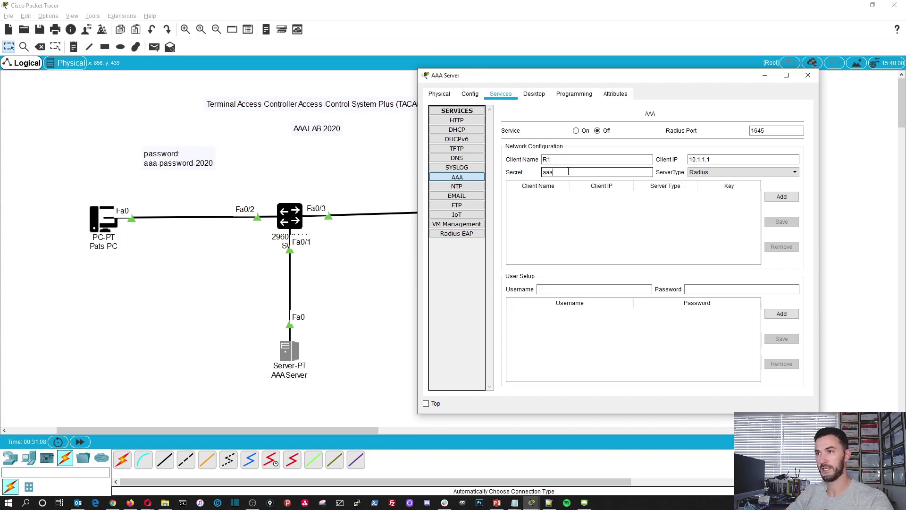
pyautogui.write('-passw')
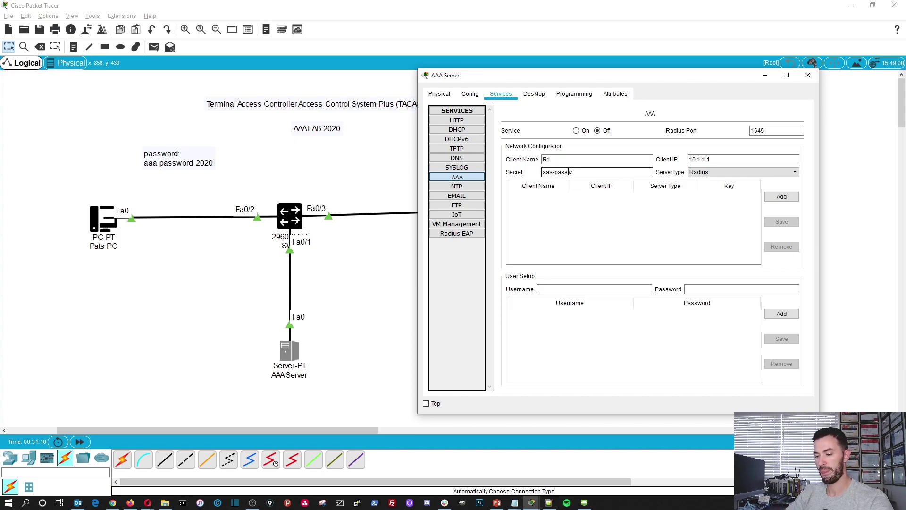
pyautogui.write('ord-2020')
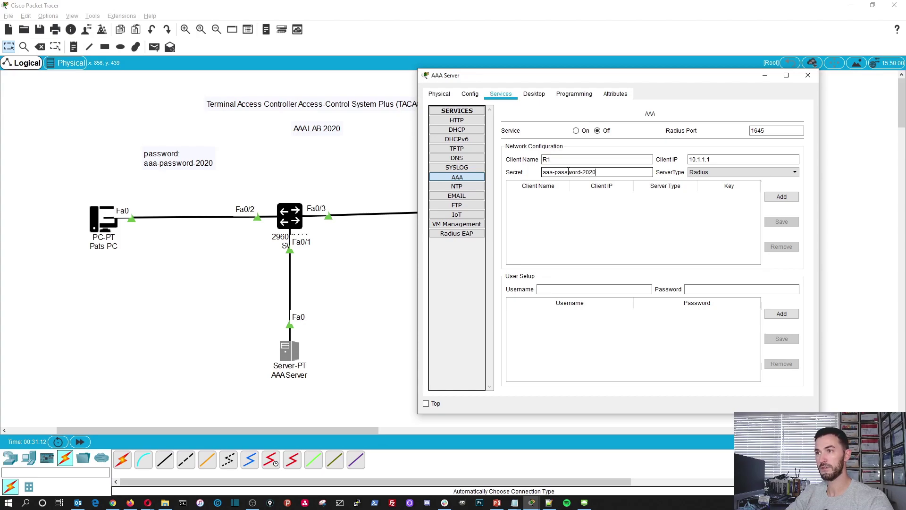
pyautogui.click(714, 172)
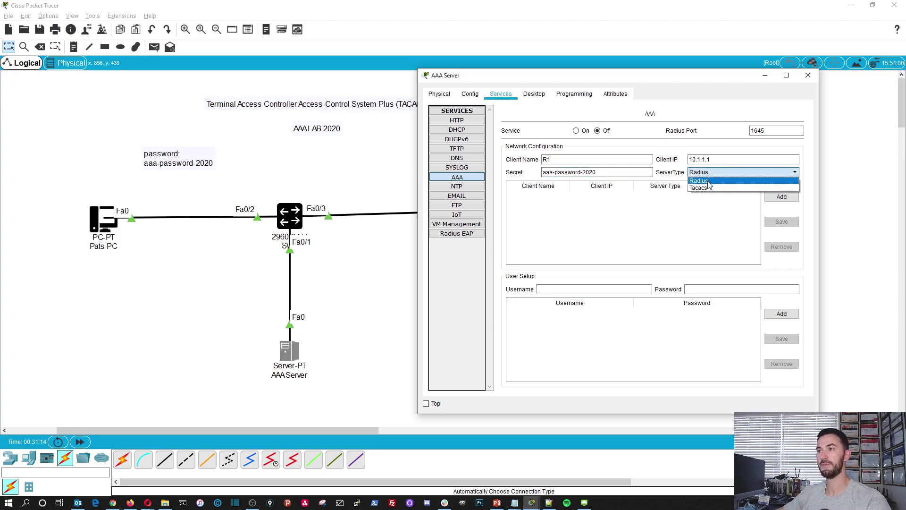
pyautogui.click(708, 188)
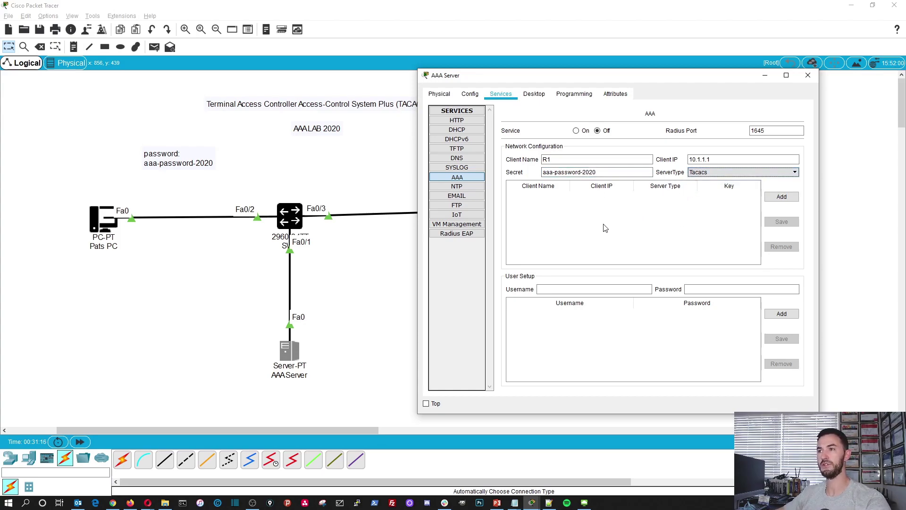
pyautogui.click(782, 197)
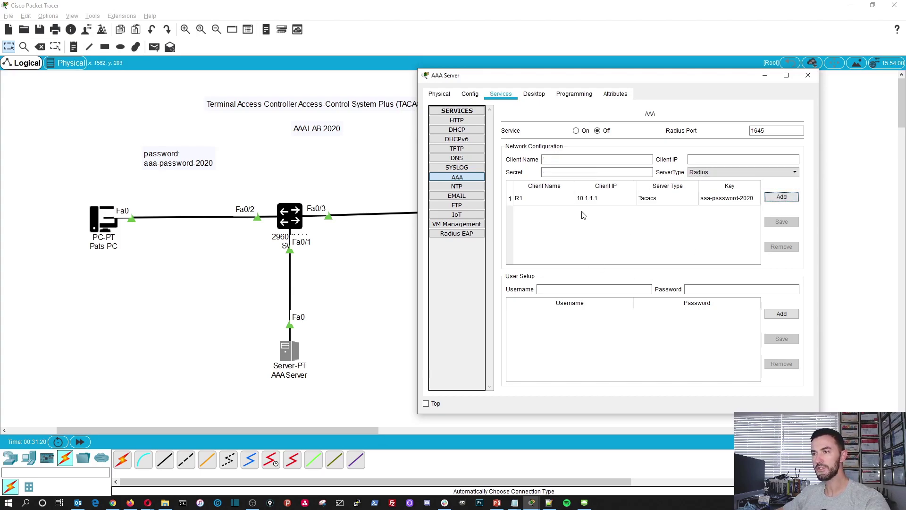
# Add a login user account with its password in the AAA User Setup.
pyautogui.click(577, 288)
pyautogui.click(607, 291)
pyautogui.write('pat')
pyautogui.click(718, 290)
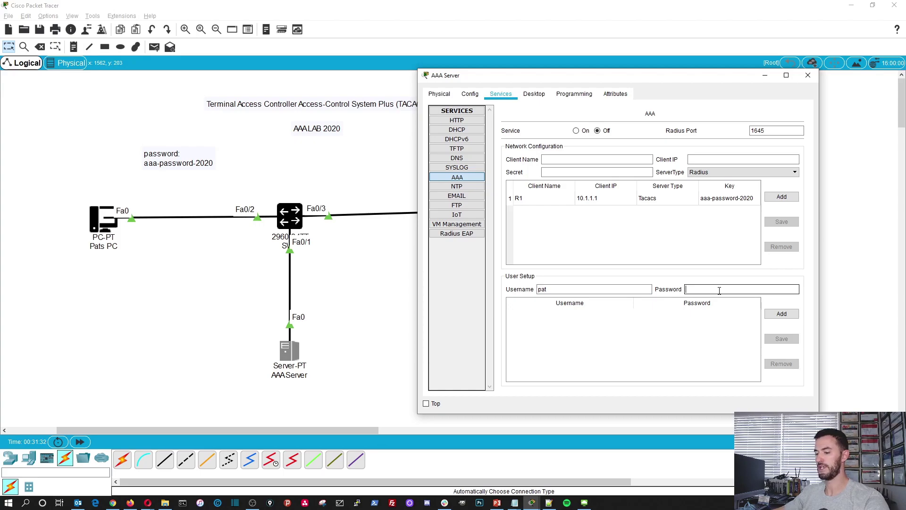
pyautogui.write('aaa-pat')
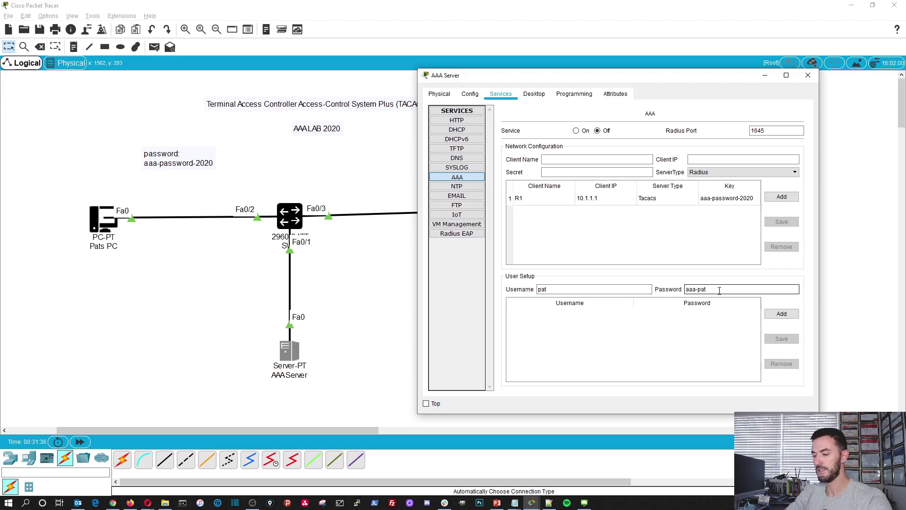
pyautogui.write('-2020')
pyautogui.click(782, 314)
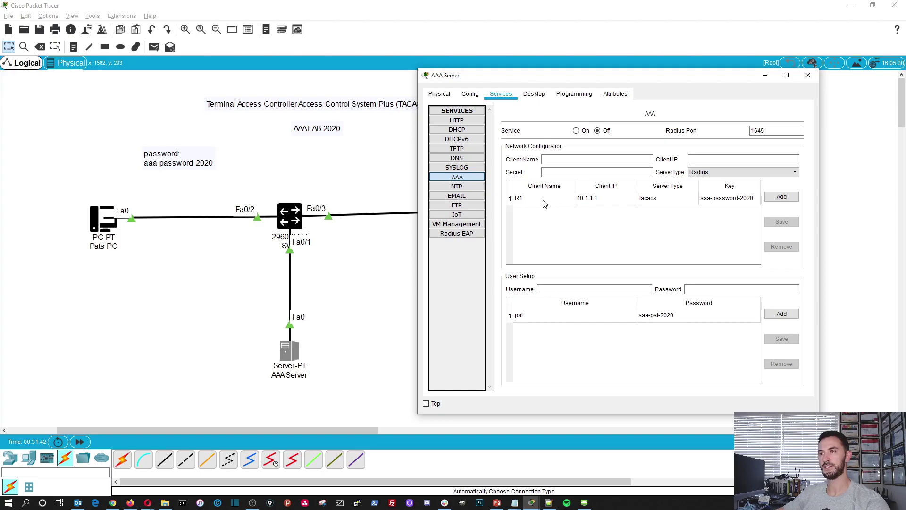
# Switch the AAA service On and close the AAA Server window.
pyautogui.hotkey('alt', 'Tab')
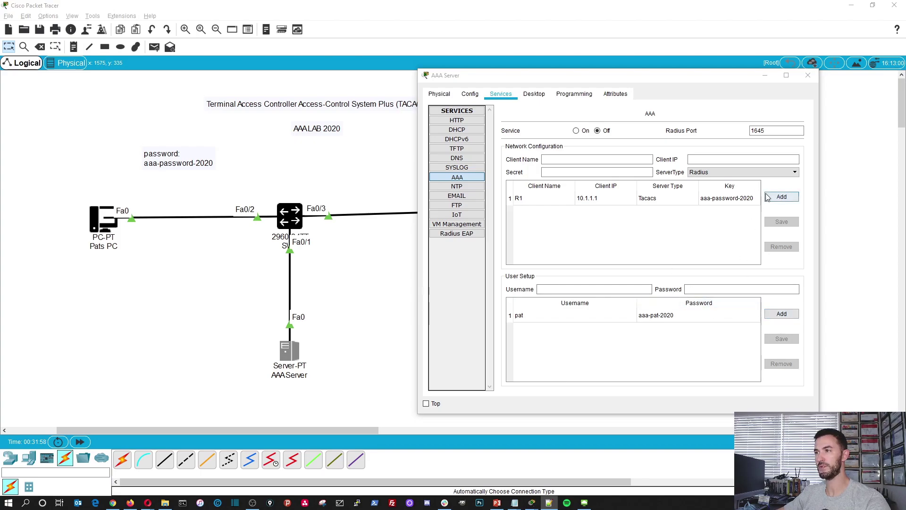
pyautogui.click(576, 131)
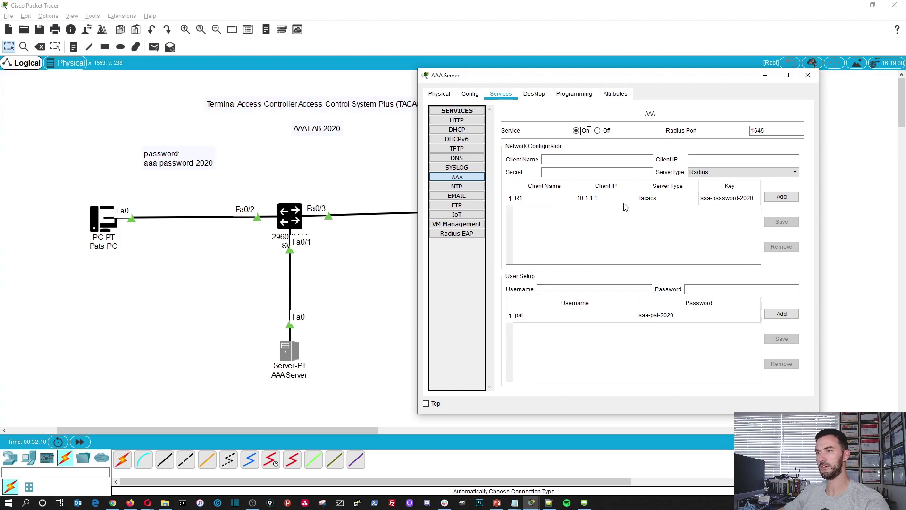
pyautogui.click(808, 75)
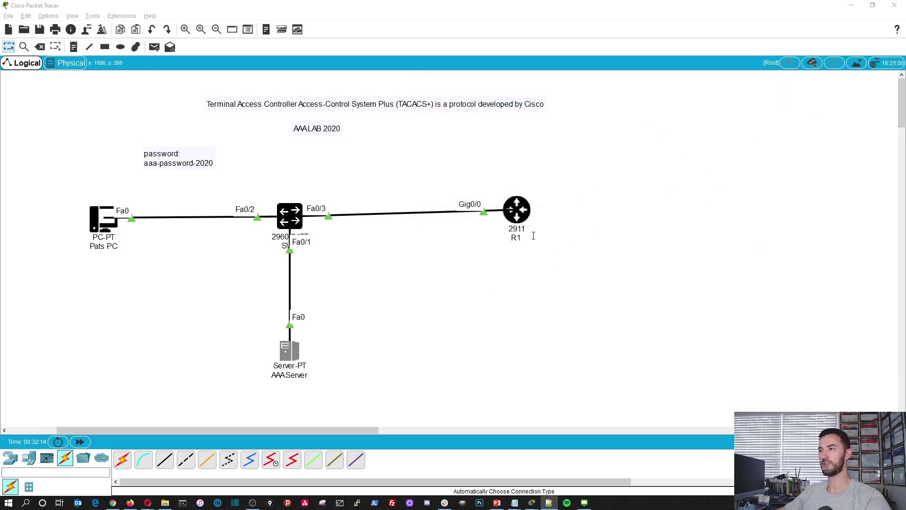
# In R1's maximized console, enter global configuration and run aaa new-model.
pyautogui.click(527, 221)
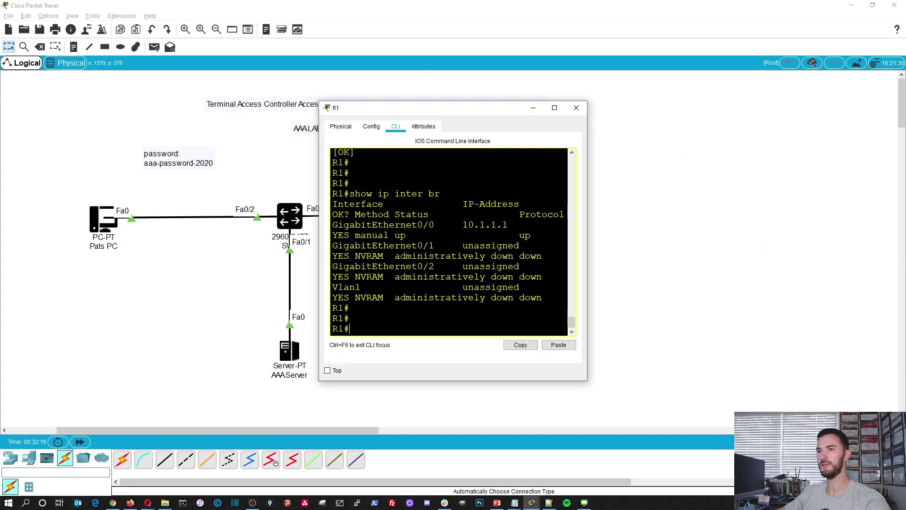
pyautogui.doubleClick(429, 111)
pyautogui.write('cpmfog')
pyautogui.press('BackSpace')
pyautogui.press('BackSpace')
pyautogui.press('BackSpace')
pyautogui.press('BackSpace')
pyautogui.press('BackSpace')
pyautogui.press('BackSpace')
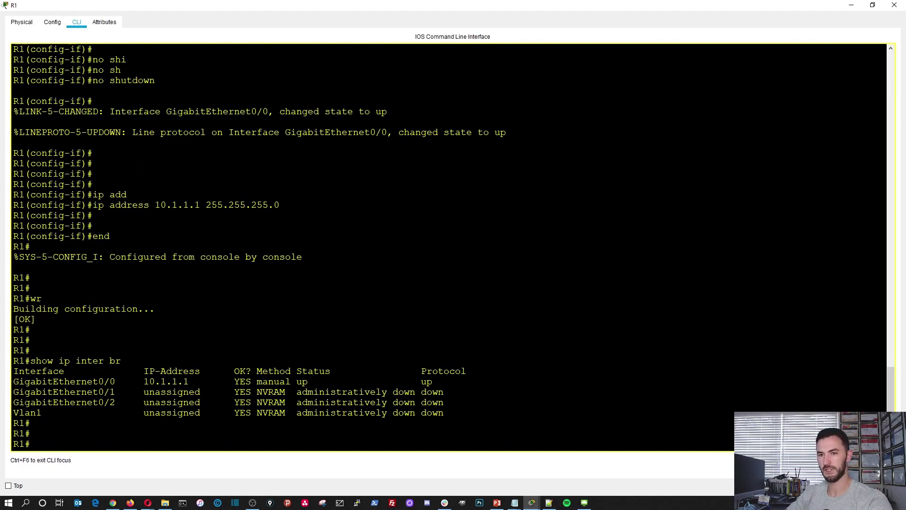
pyautogui.write('config t')
pyautogui.press('Return')
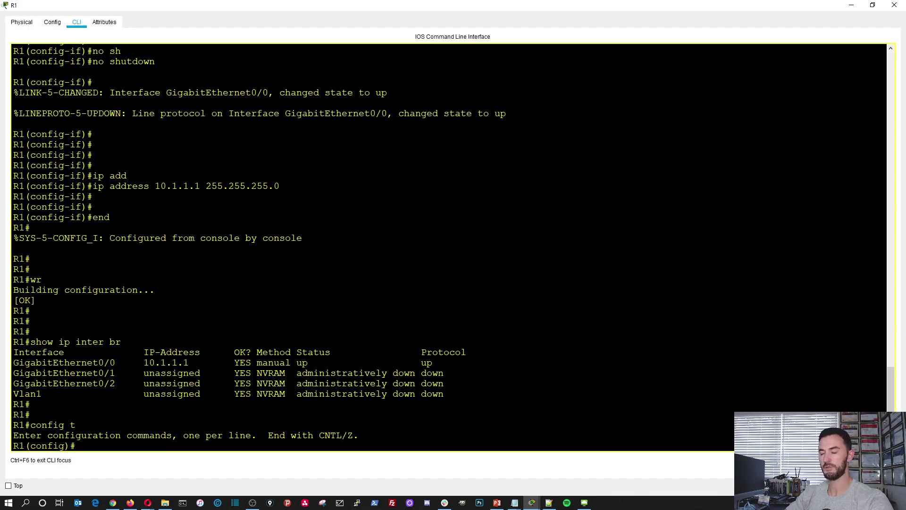
pyautogui.write('aaa')
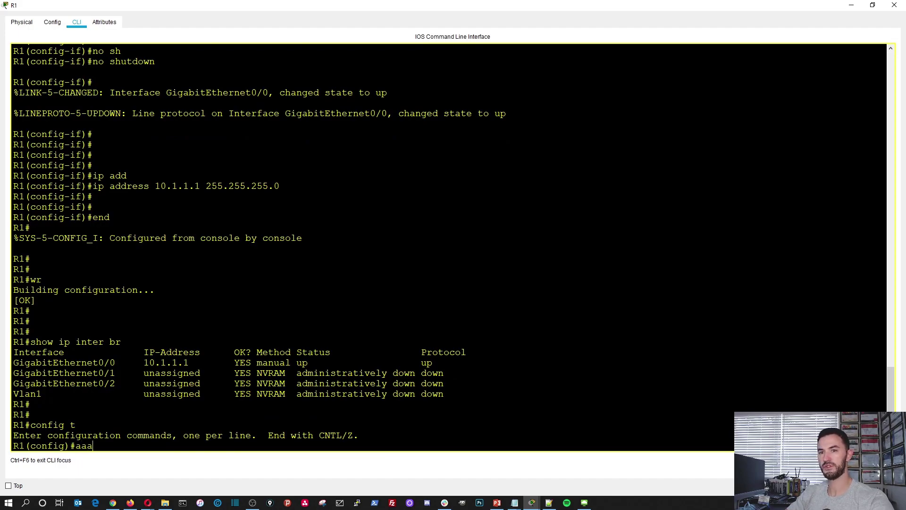
pyautogui.write(' ?')
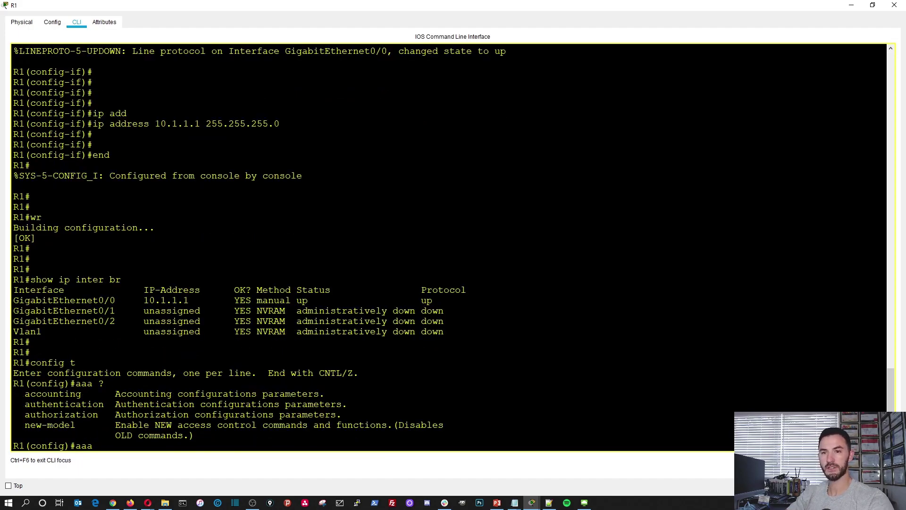
pyautogui.write('new')
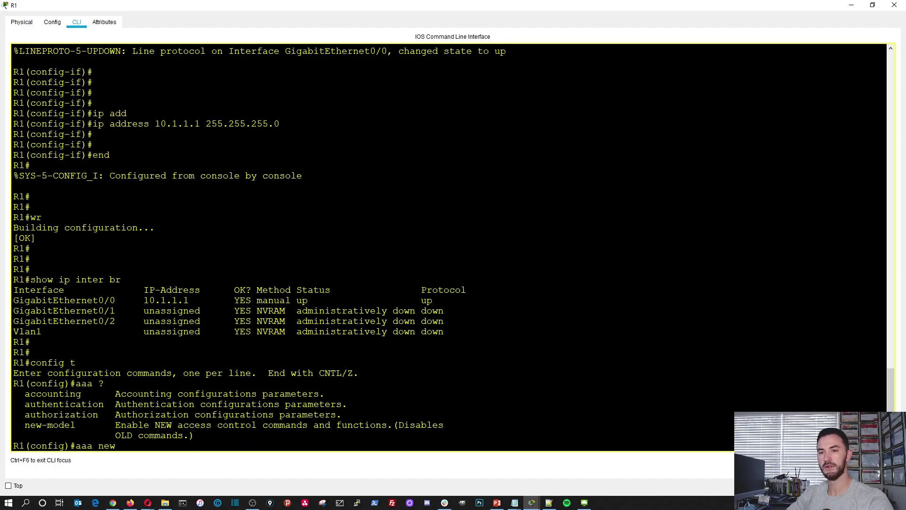
pyautogui.press('Tab')
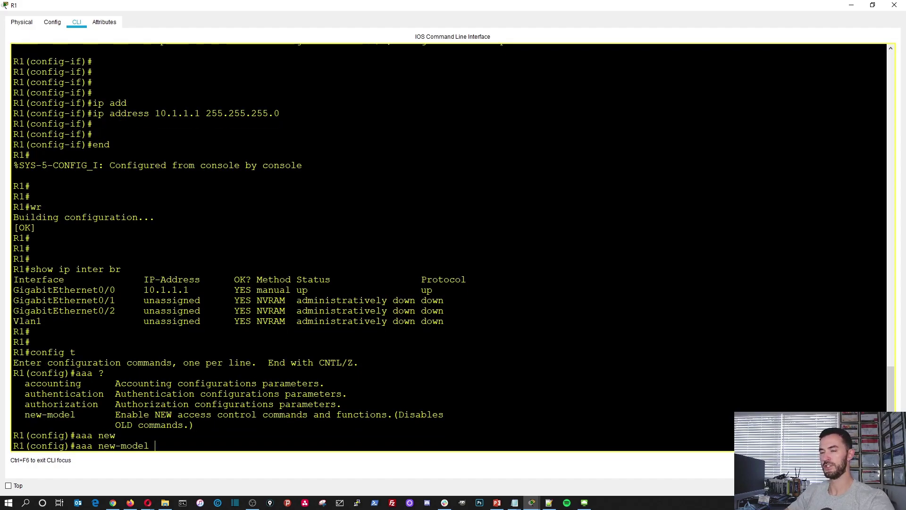
pyautogui.write('?')
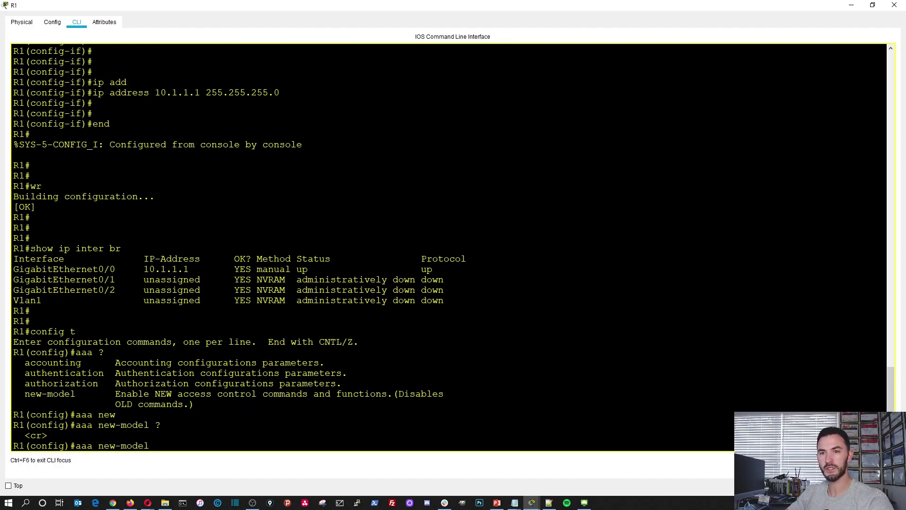
pyautogui.press('Return')
pyautogui.press('Return')
pyautogui.press('Return')
pyautogui.press('Return')
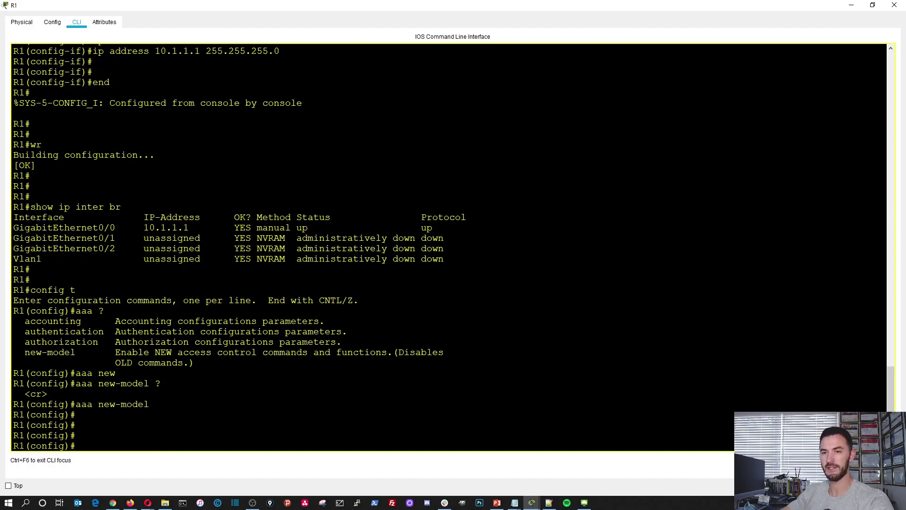
# Run do show run and page through to confirm aaa new-model and the bare line vty 0 4.
pyautogui.write('so shw')
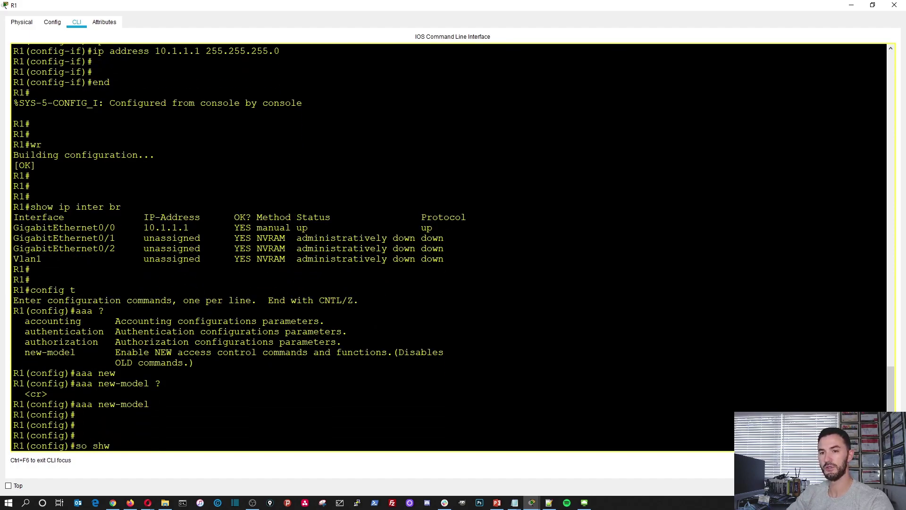
pyautogui.write('ow run')
pyautogui.press('BackSpace')
pyautogui.write('n')
pyautogui.press('BackSpace')
pyautogui.press('BackSpace')
pyautogui.press('BackSpace')
pyautogui.press('BackSpace')
pyautogui.press('BackSpace')
pyautogui.press('BackSpace')
pyautogui.press('BackSpace')
pyautogui.press('BackSpace')
pyautogui.press('BackSpace')
pyautogui.press('BackSpace')
pyautogui.press('BackSpace')
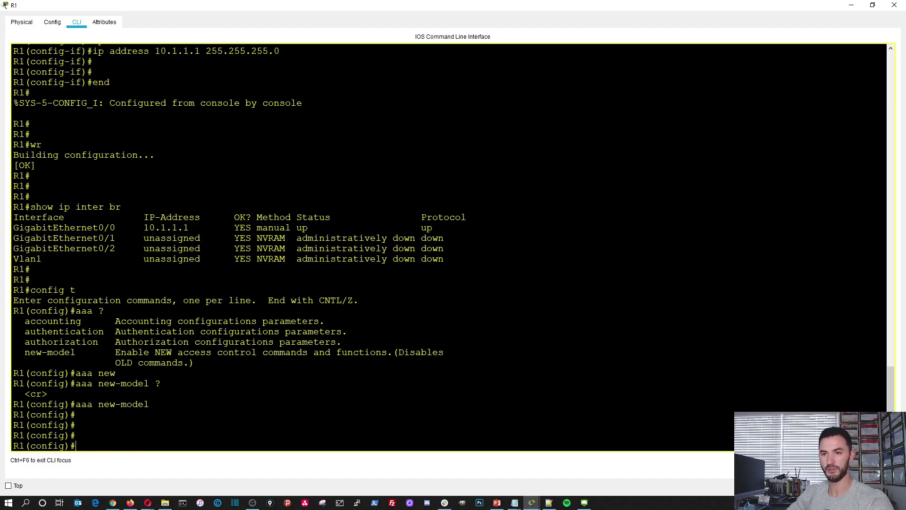
pyautogui.write('do show run')
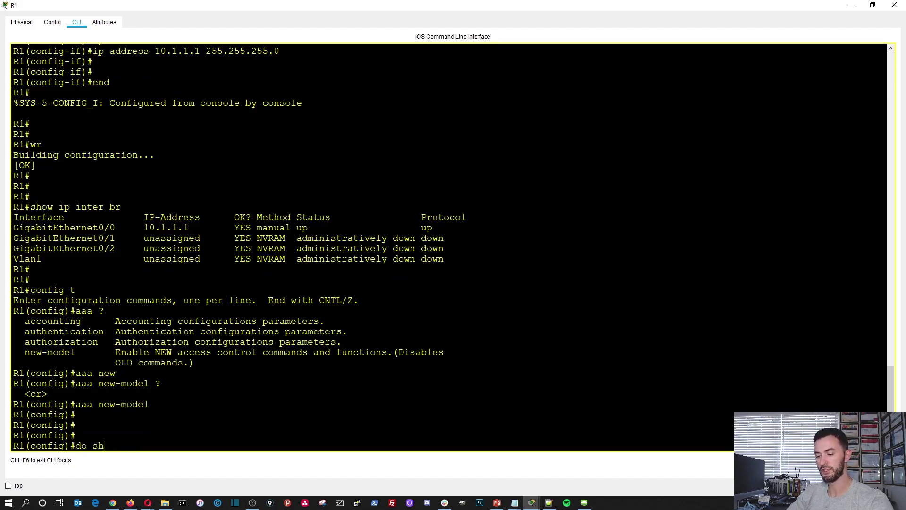
pyautogui.press('Return')
pyautogui.press('space')
pyautogui.press('space')
pyautogui.press('space')
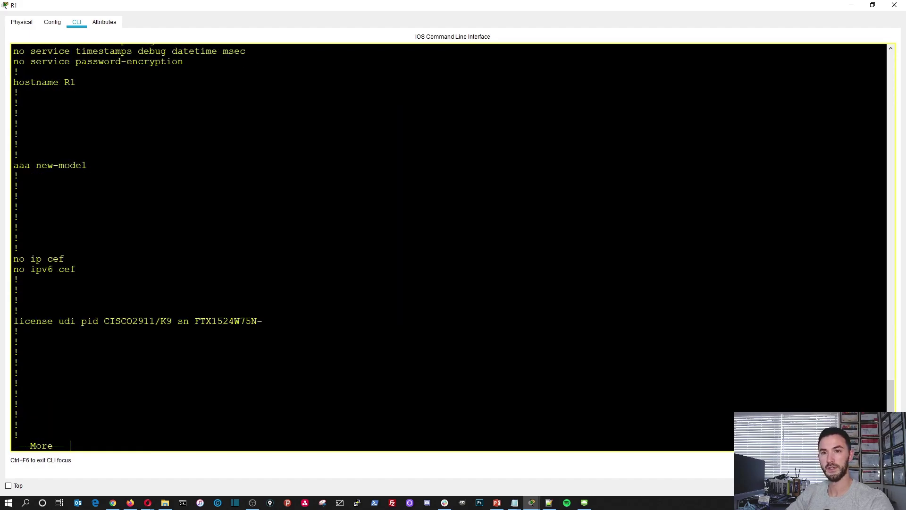
pyautogui.press('space')
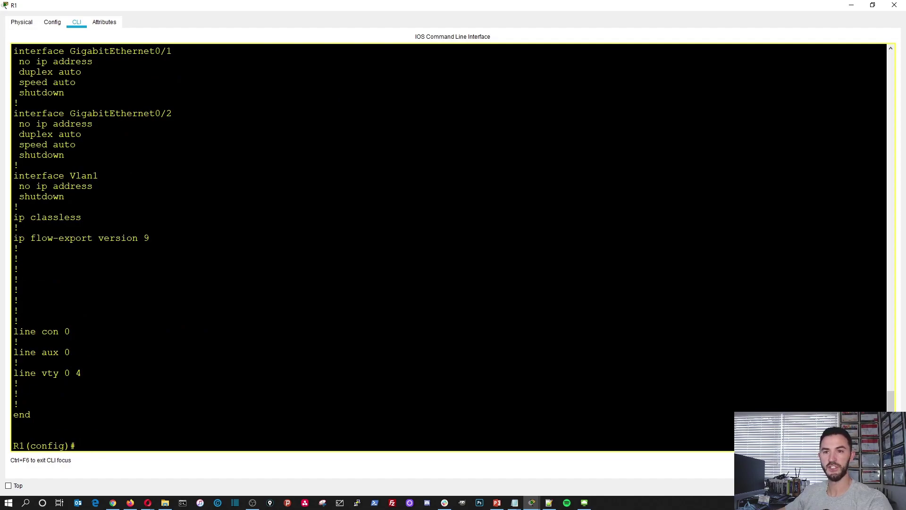
pyautogui.moveTo(82, 373); pyautogui.dragTo(13, 373)
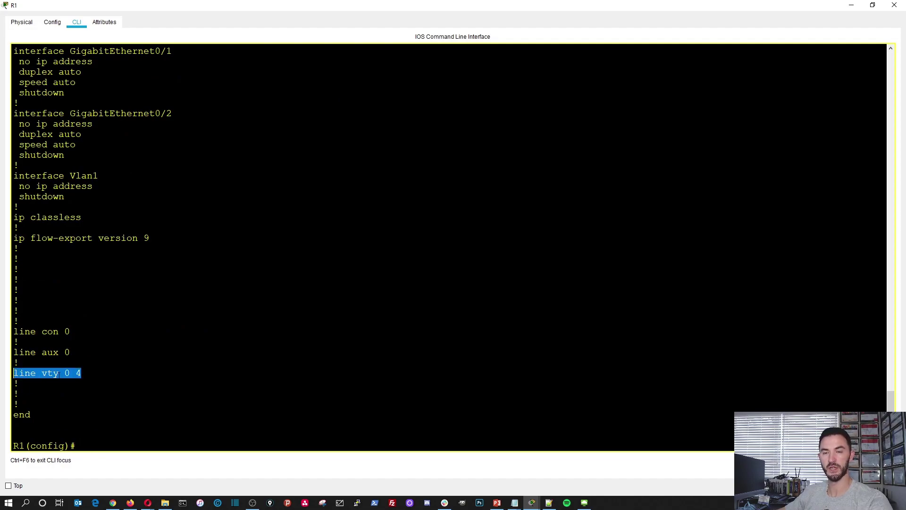
pyautogui.click(13, 373)
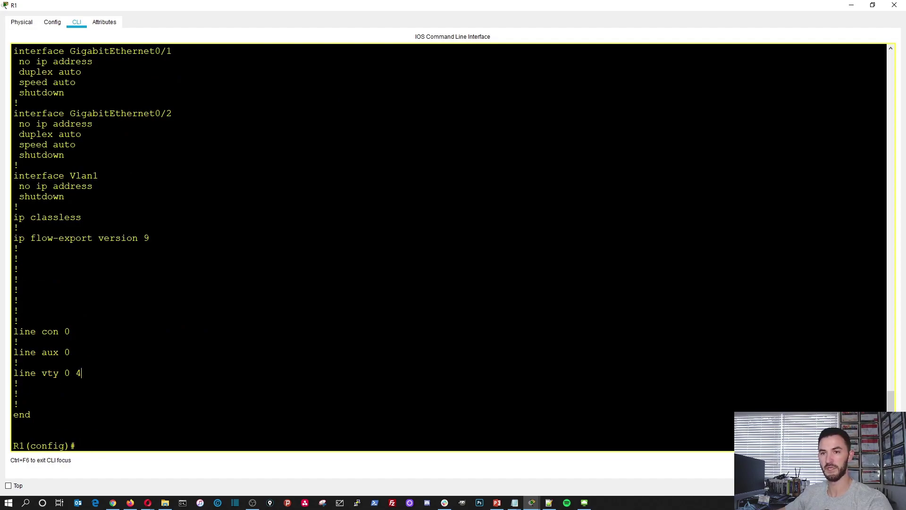
pyautogui.press('Return')
pyautogui.press('Return')
pyautogui.press('Return')
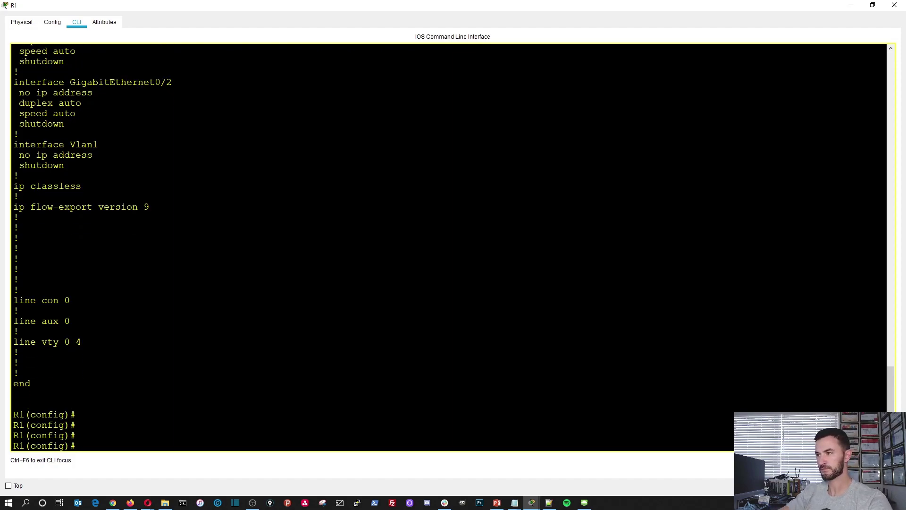
# Configure tacacs-server host 10.1.1.3 with the shared key on R1, then save with do wr.
pyautogui.write('ta')
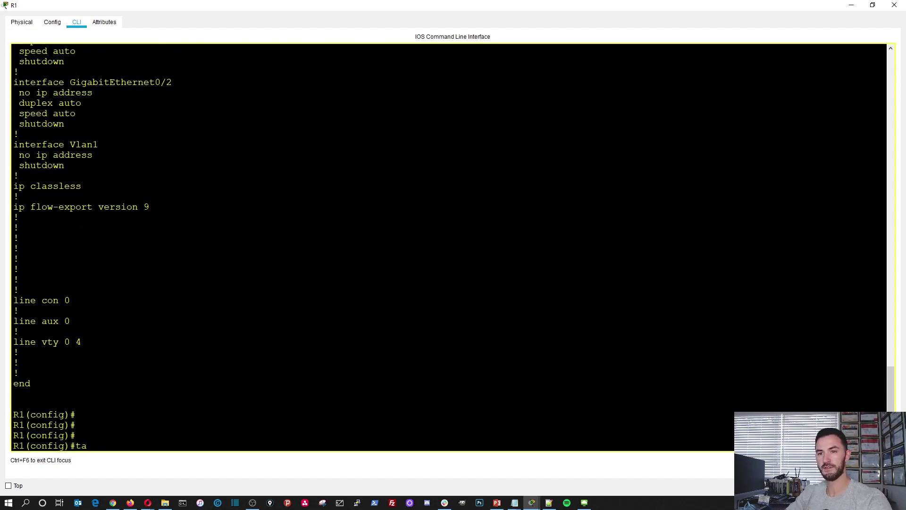
pyautogui.write('c')
pyautogui.press('Tab')
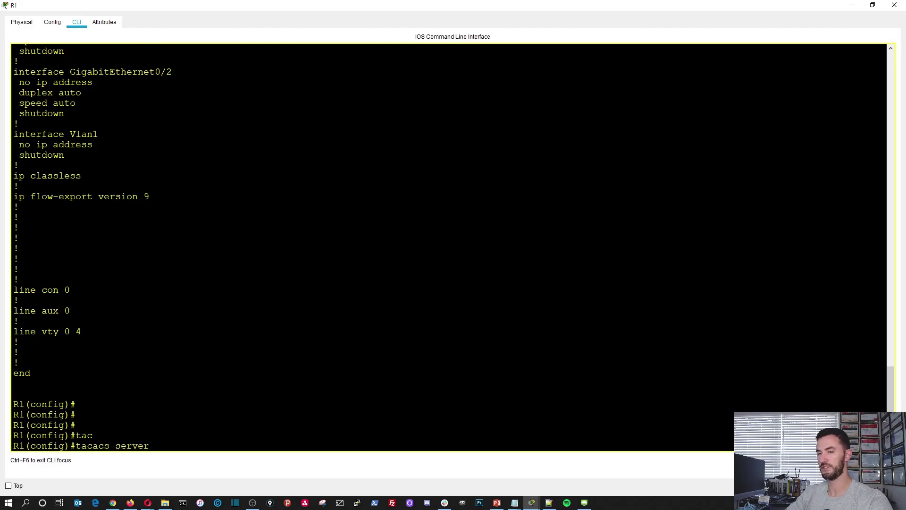
pyautogui.write('?ho')
pyautogui.press('Tab')
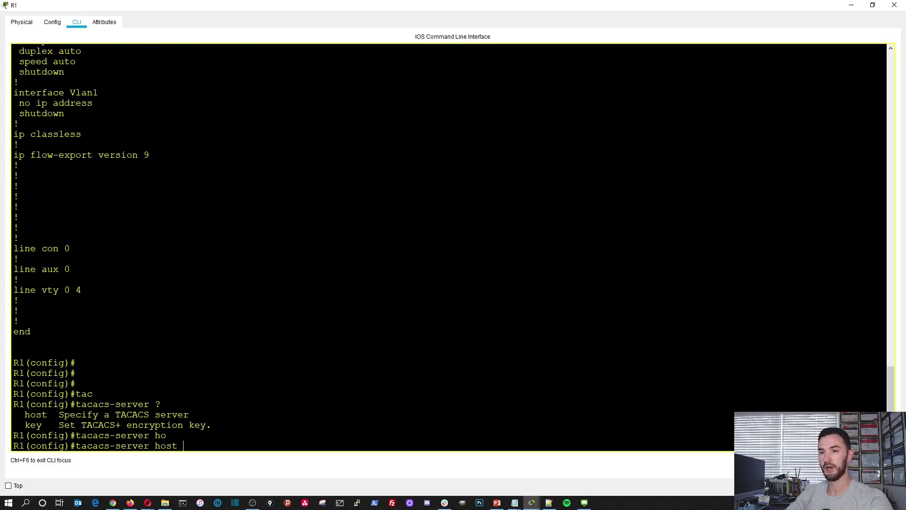
pyautogui.write('?')
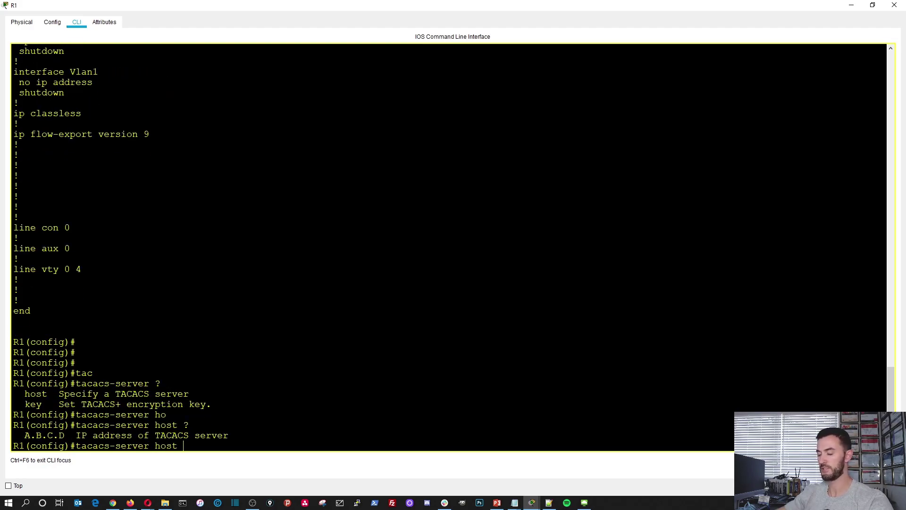
pyautogui.write('10.1.1.3')
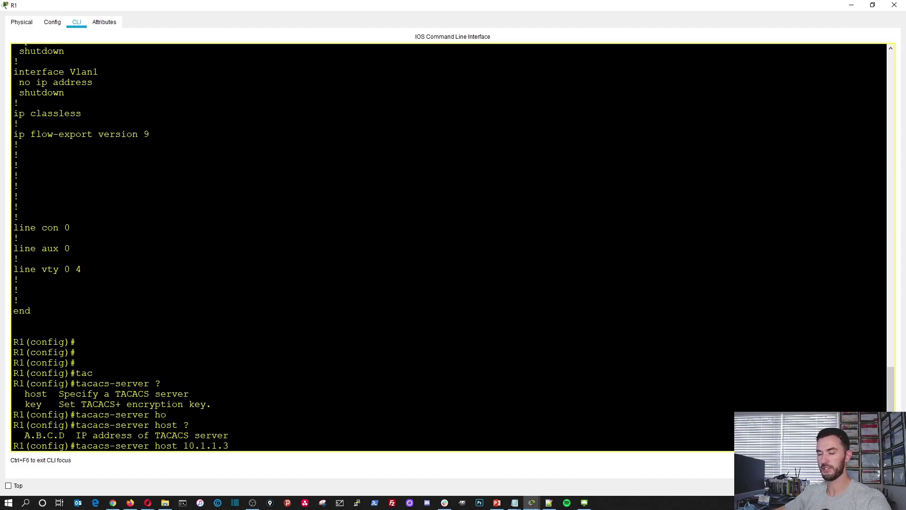
pyautogui.write(' ?')
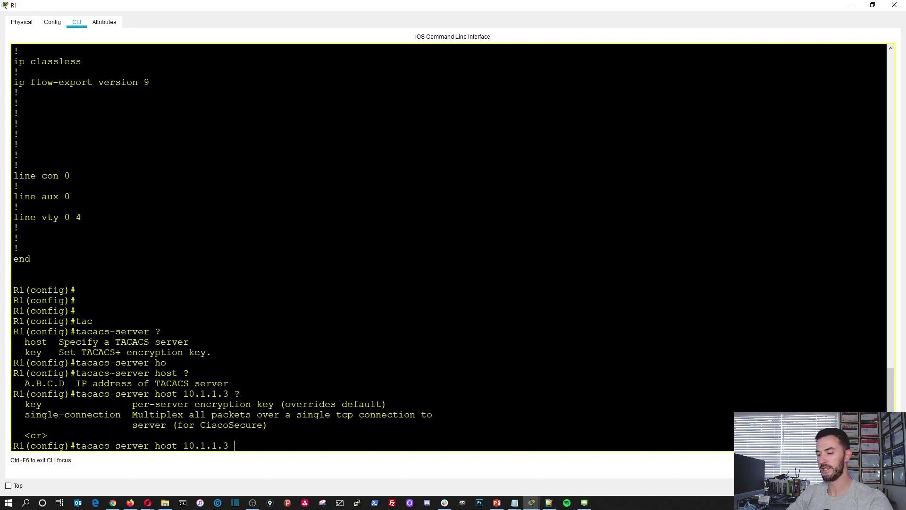
pyautogui.write('ke')
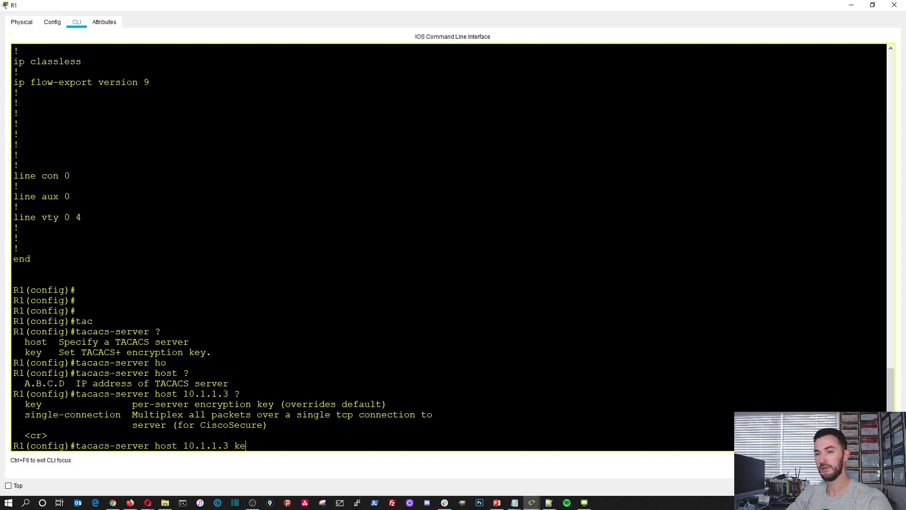
pyautogui.press('Tab')
pyautogui.write('?')
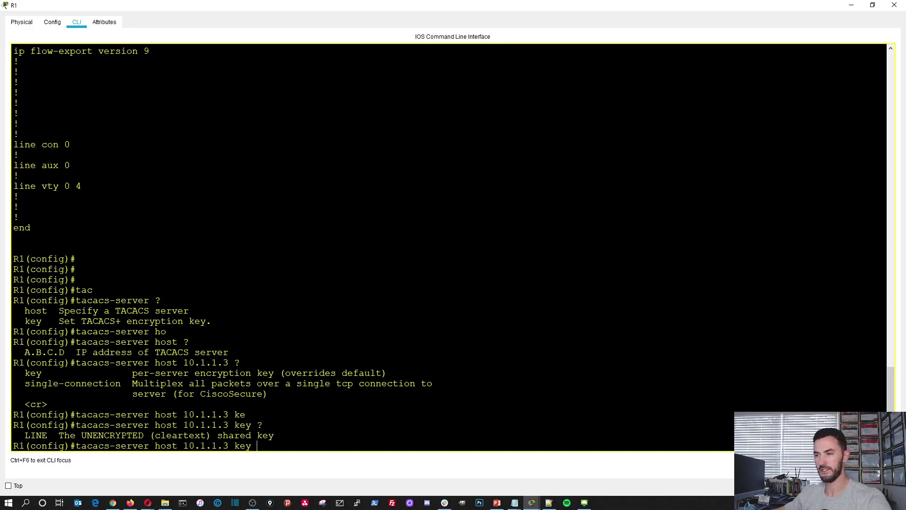
pyautogui.write('aa')
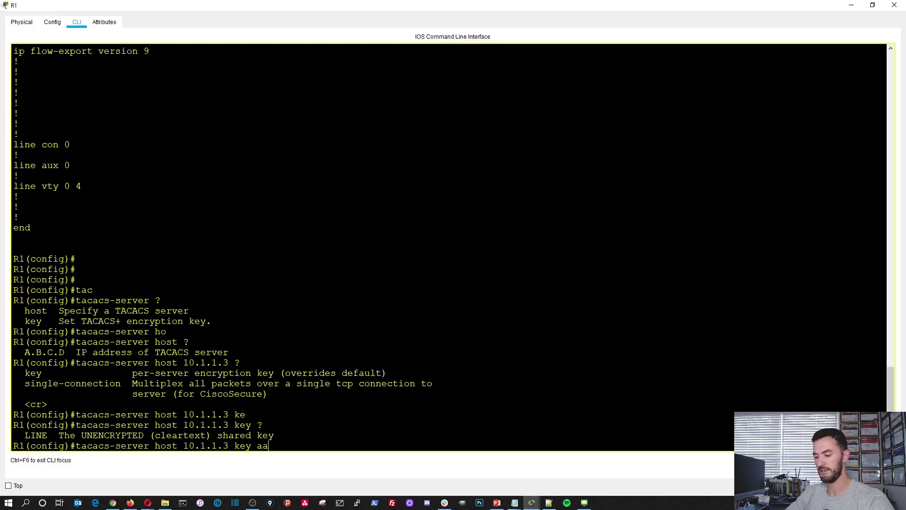
pyautogui.write('a-passw')
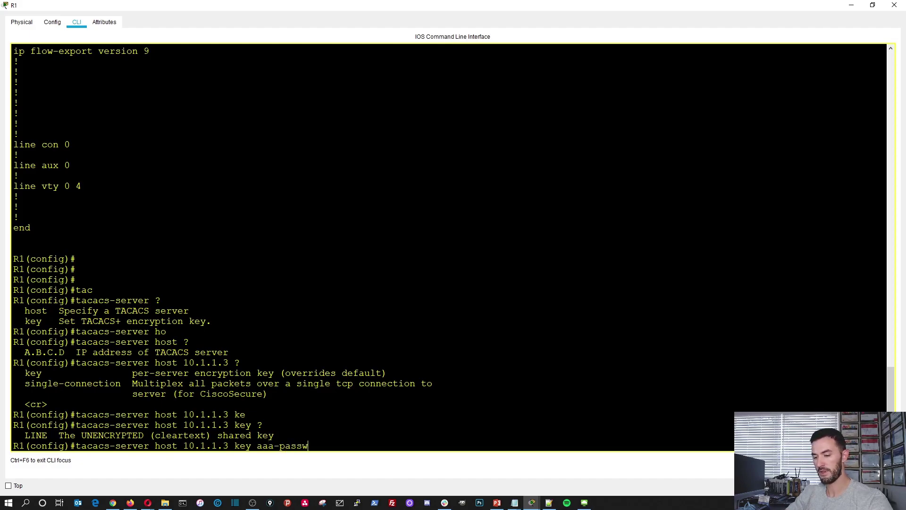
pyautogui.write('ord-2020')
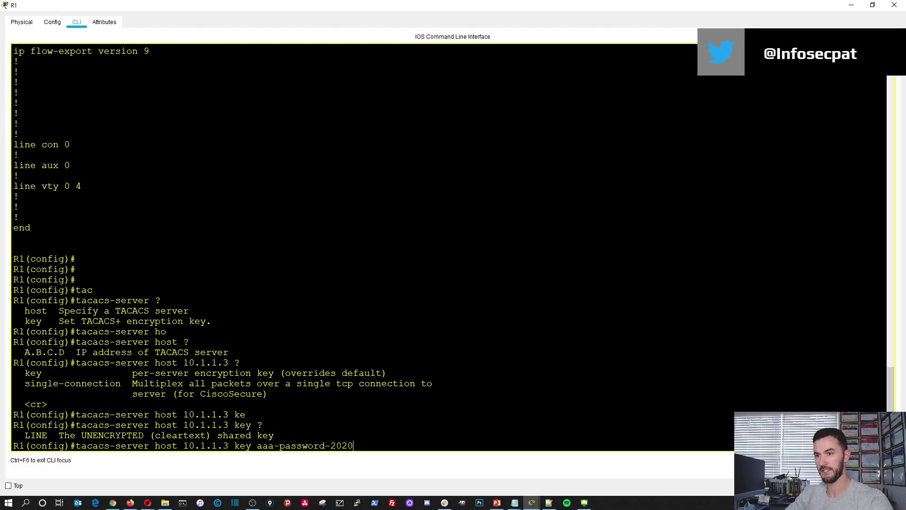
pyautogui.press('Return')
pyautogui.press('Return')
pyautogui.press('Return')
pyautogui.write('do wr')
pyautogui.press('Return')
pyautogui.press('Return')
pyautogui.press('Return')
pyautogui.press('Return')
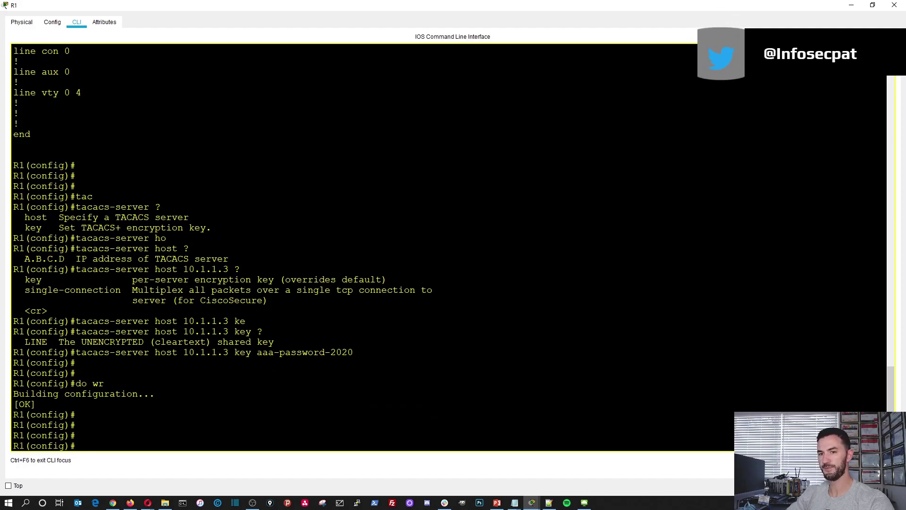
pyautogui.write('?')
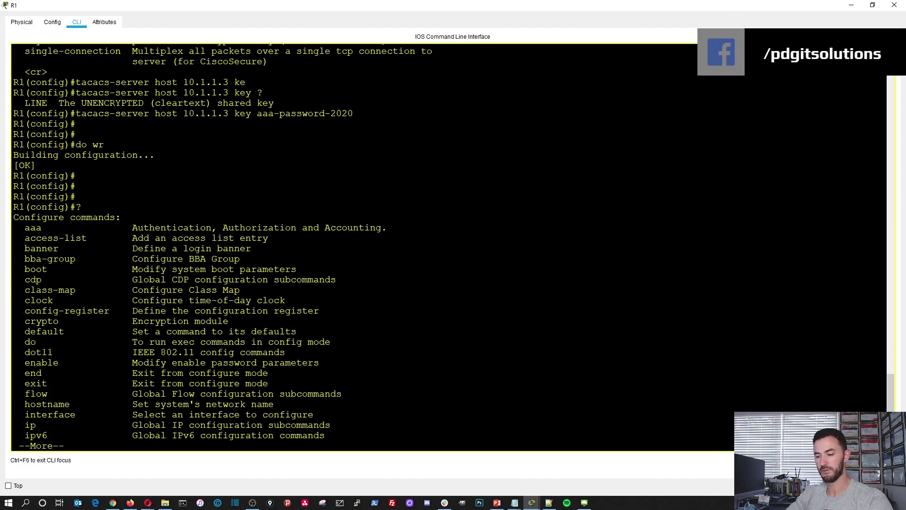
pyautogui.write('qaaa?')
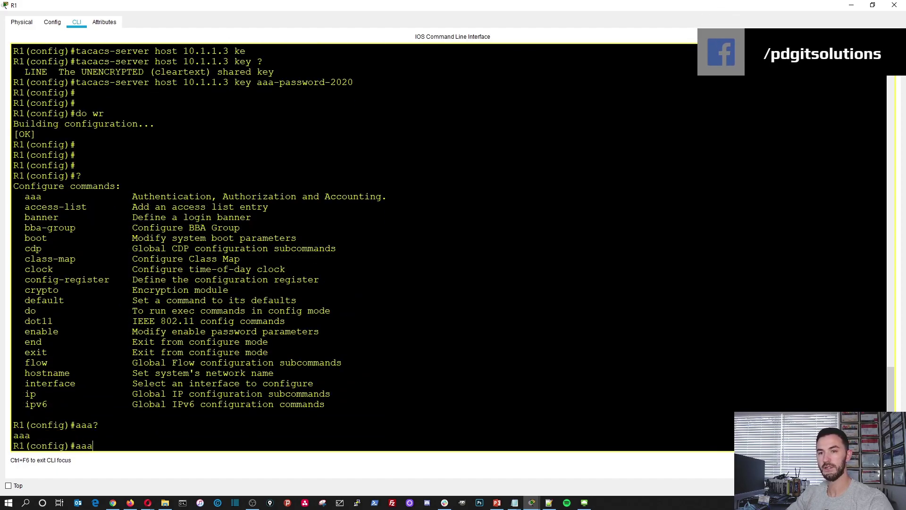
# Build the 'aaa authentication login' command on R1, listing the available list-name options.
pyautogui.press('BackSpace')
pyautogui.write('a ?')
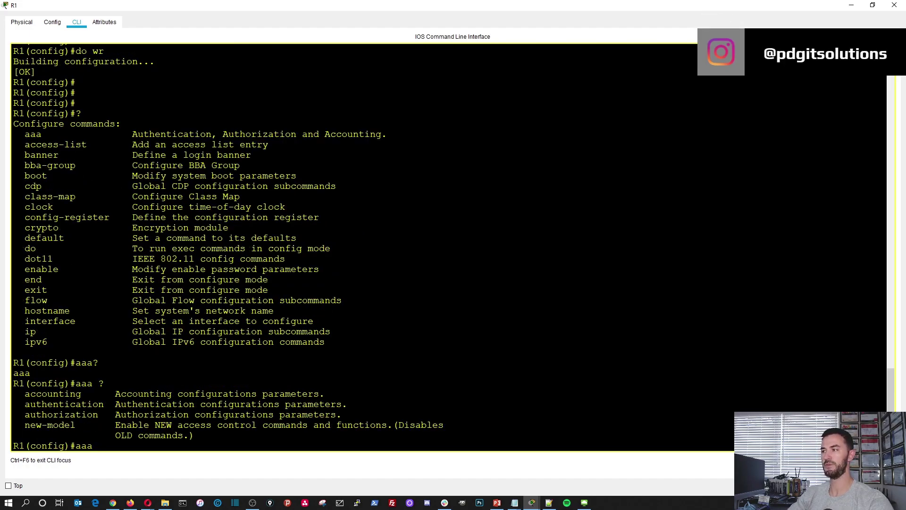
pyautogui.write('auth')
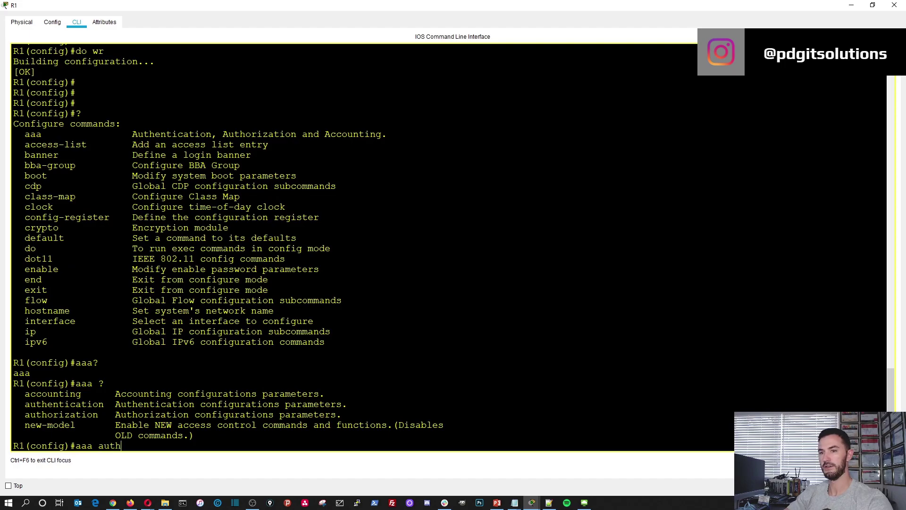
pyautogui.press('Tab')
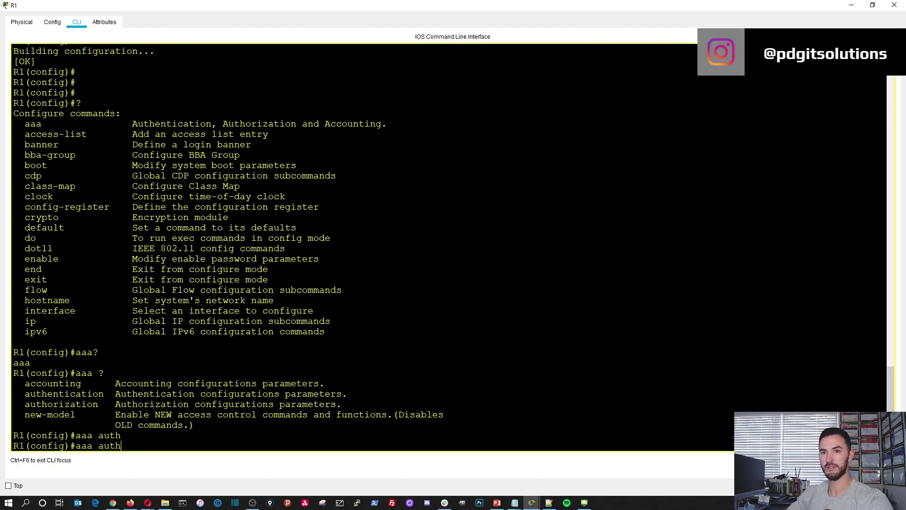
pyautogui.write('e')
pyautogui.press('Tab')
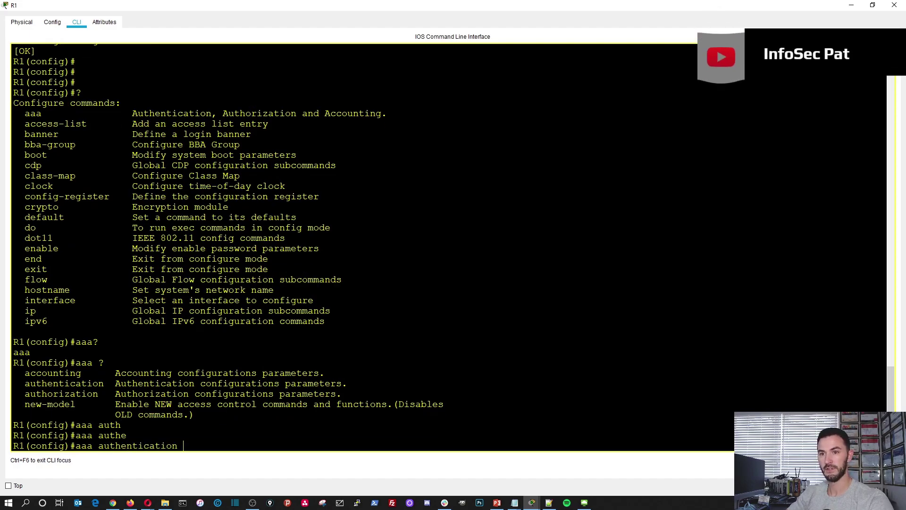
pyautogui.write('?')
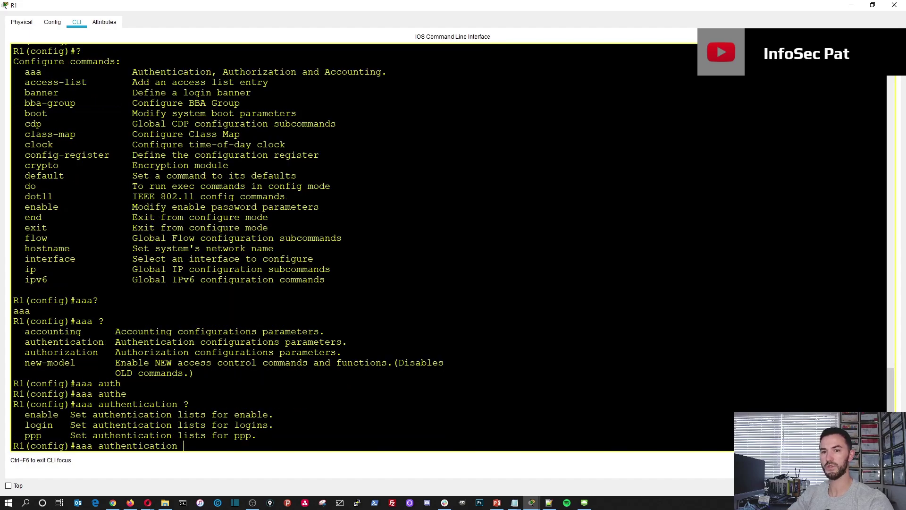
pyautogui.write('log')
pyautogui.press('Tab')
pyautogui.write('?')
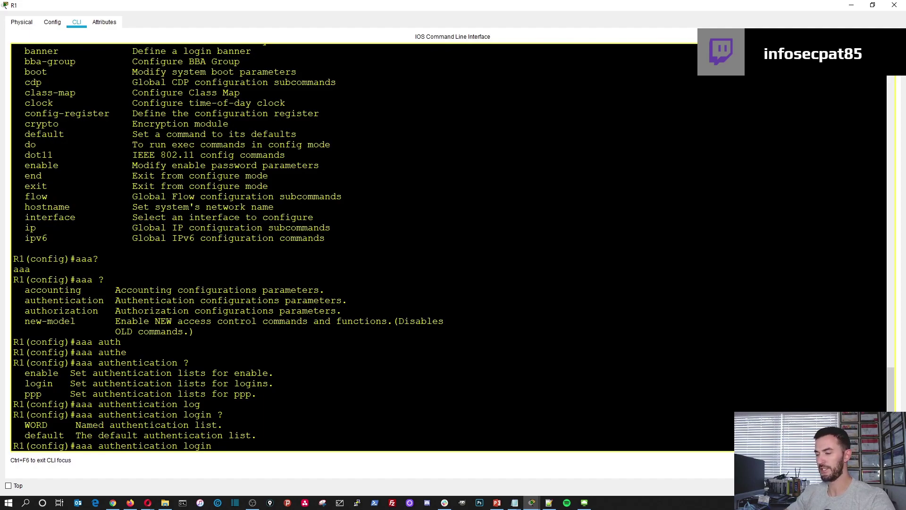
# Name the method list PAT-AAA using group tacacs+, then save with 'do wr'.
pyautogui.write('PA')
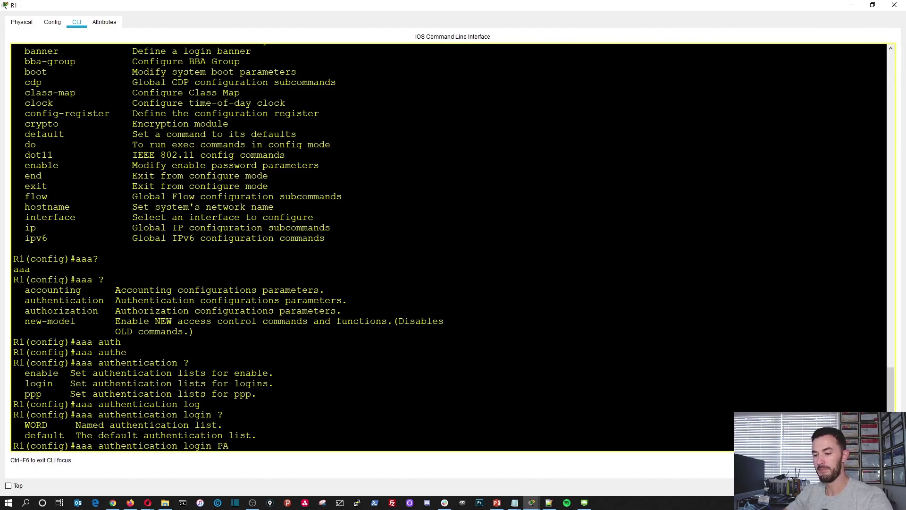
pyautogui.write('T-AAA')
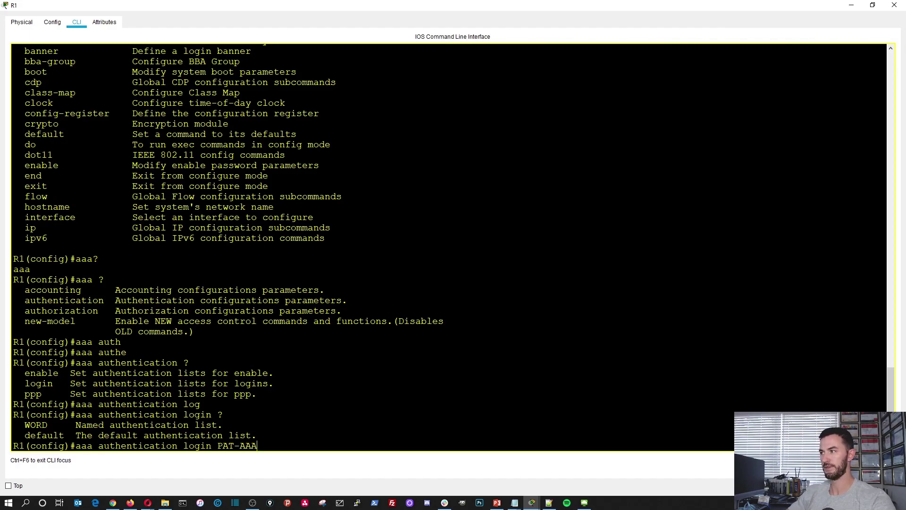
pyautogui.write(' ?')
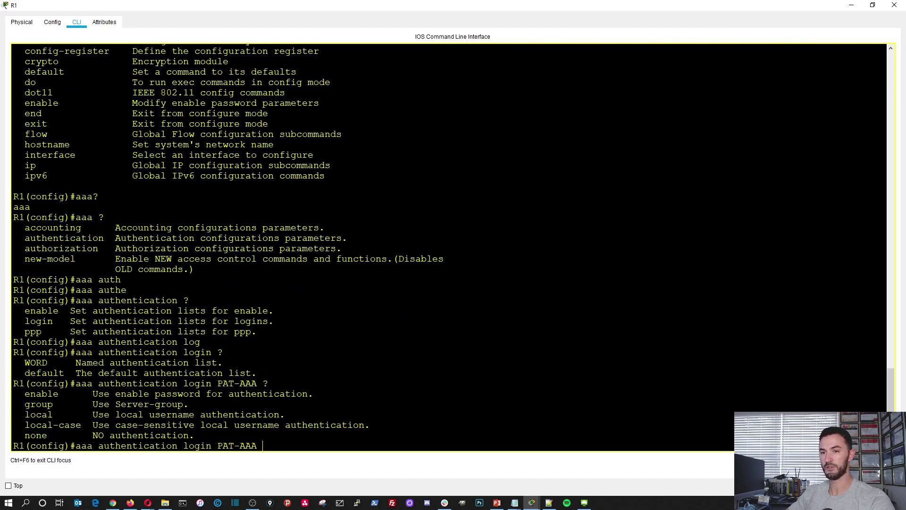
pyautogui.write('gr')
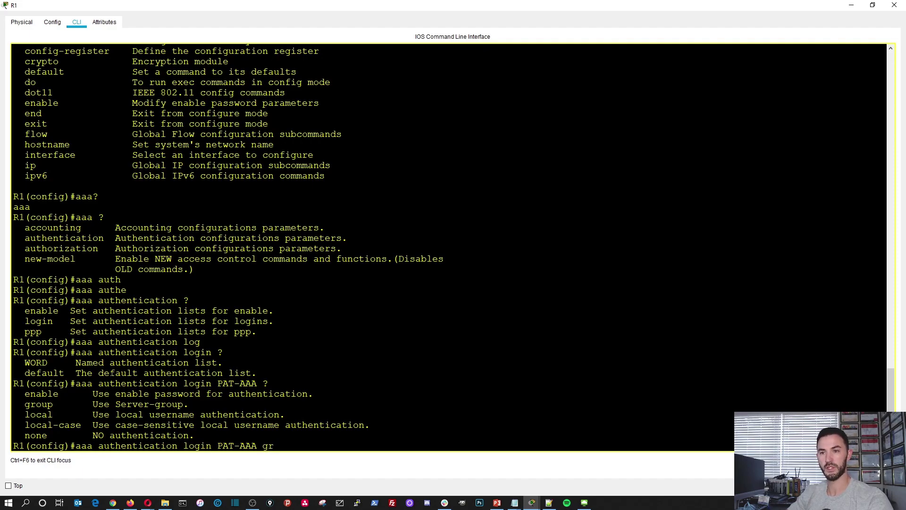
pyautogui.press('Tab')
pyautogui.write('?')
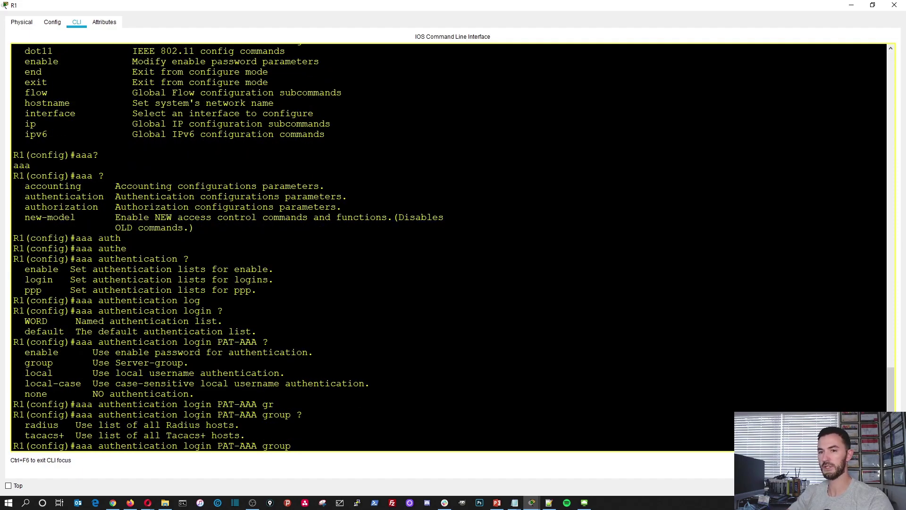
pyautogui.write('tas')
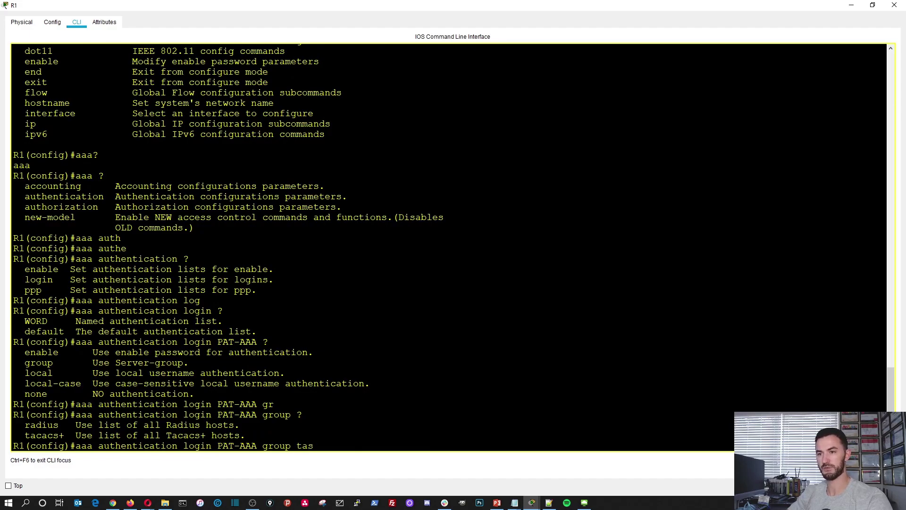
pyautogui.press('Tab')
pyautogui.press('Return')
pyautogui.press('Return')
pyautogui.press('Return')
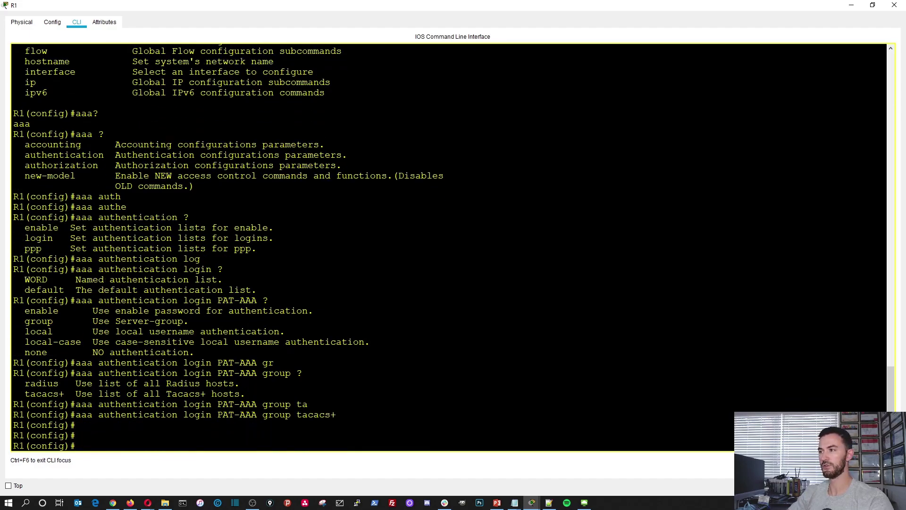
pyautogui.write('do wr')
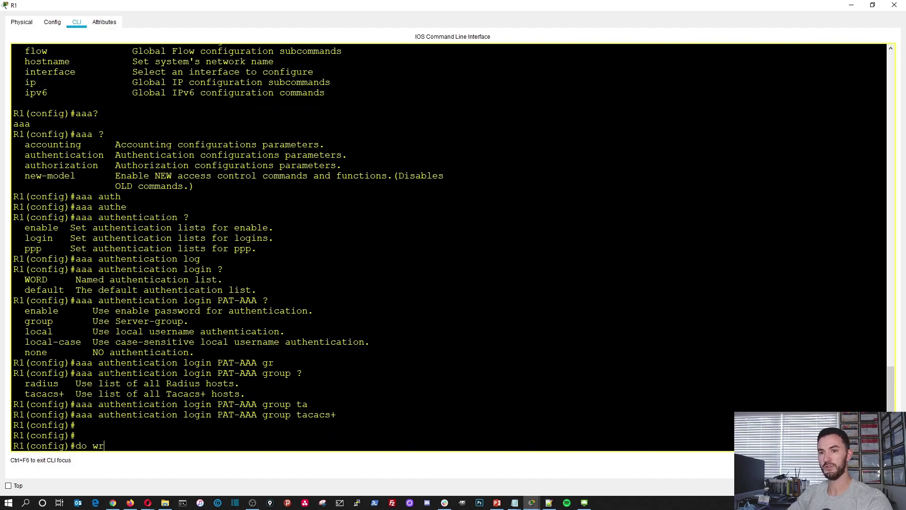
pyautogui.press('Return')
pyautogui.press('Return')
pyautogui.press('Return')
pyautogui.press('Return')
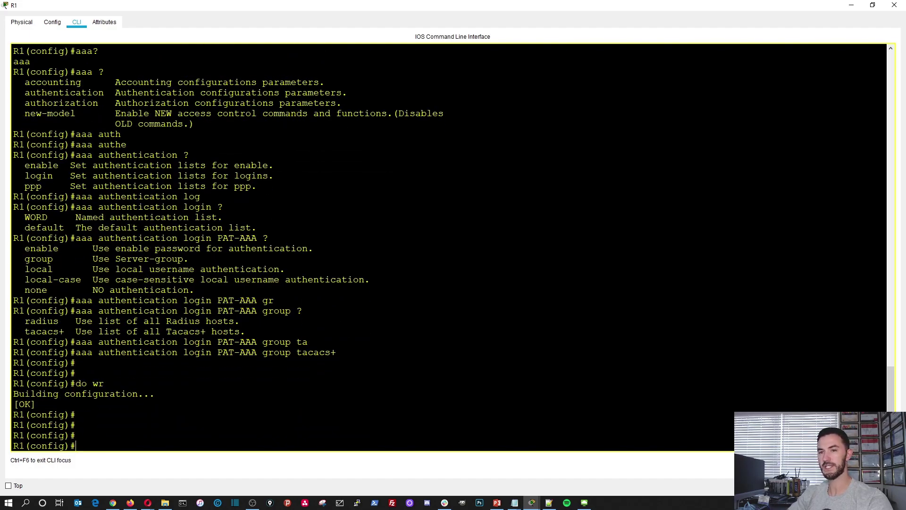
# Enter configuration for R1's VTY lines 0 to 4.
pyautogui.write('lin')
pyautogui.press('Tab')
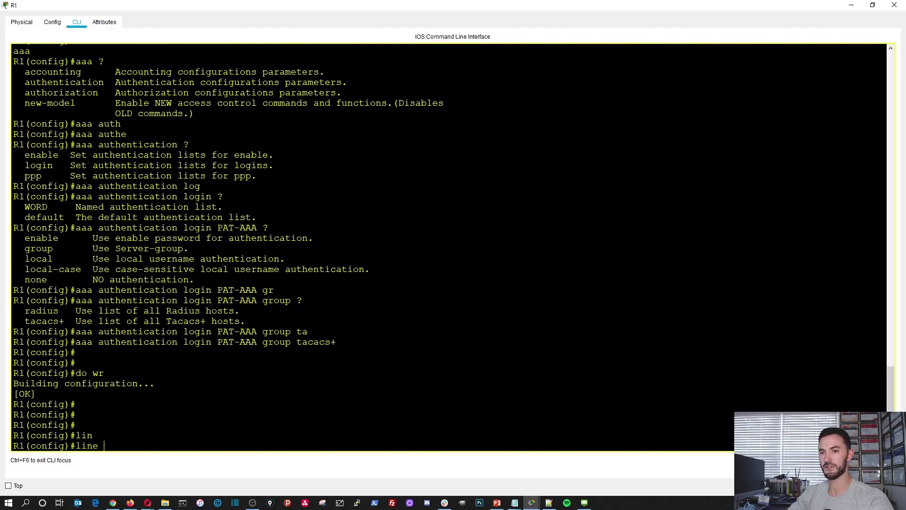
pyautogui.write('v')
pyautogui.press('Tab')
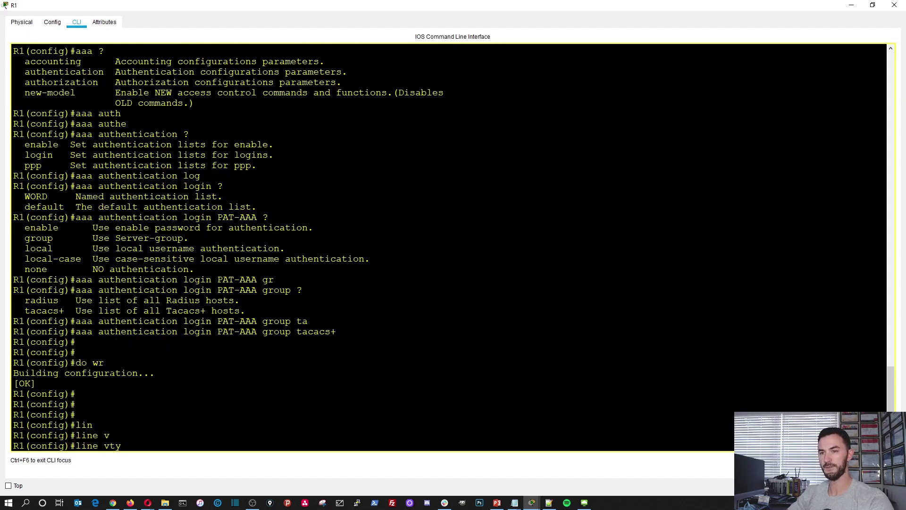
pyautogui.write('0 4')
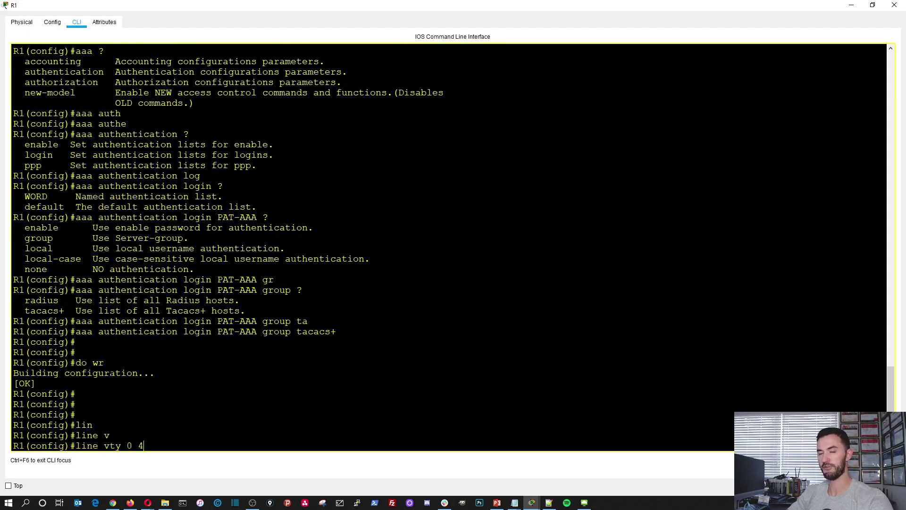
pyautogui.press('Return')
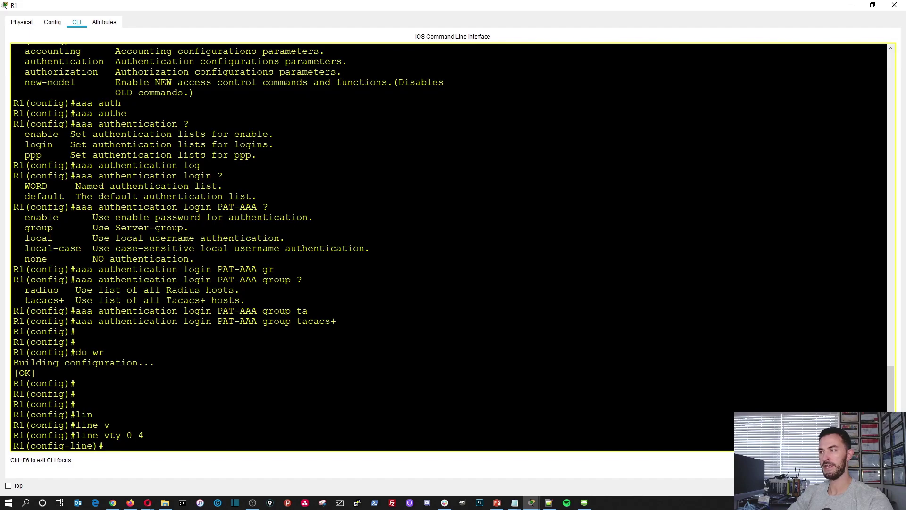
# Apply 'login authentication PAT-AAA' to the VTY lines, then start a 'do show run' check.
pyautogui.write('login')
pyautogui.press('Tab')
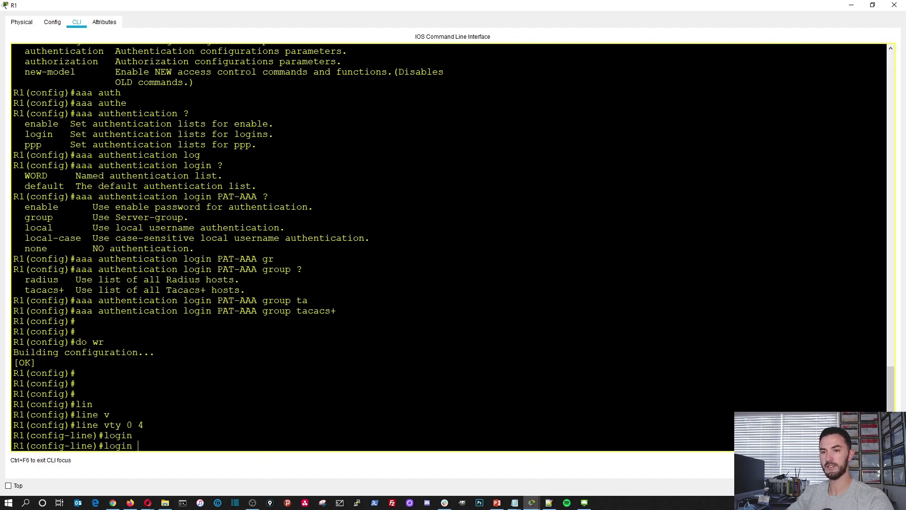
pyautogui.write('?auth')
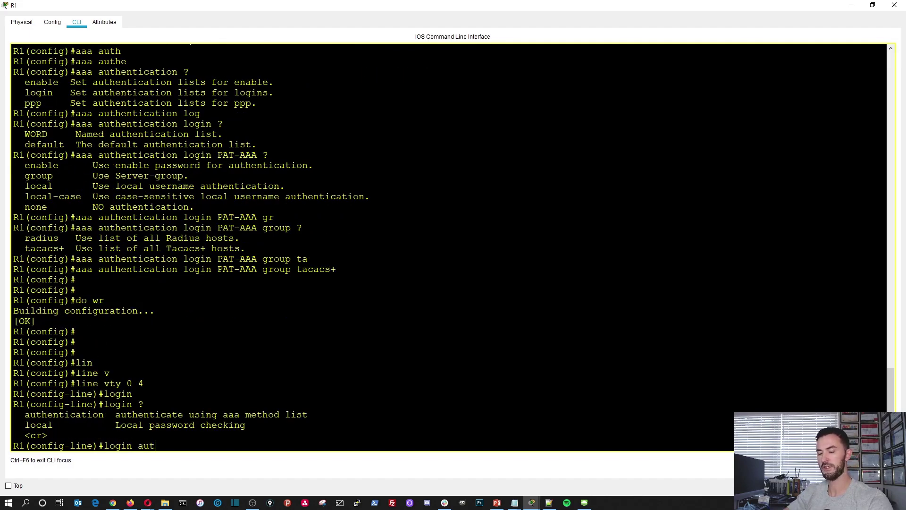
pyautogui.press('Tab')
pyautogui.write('?')
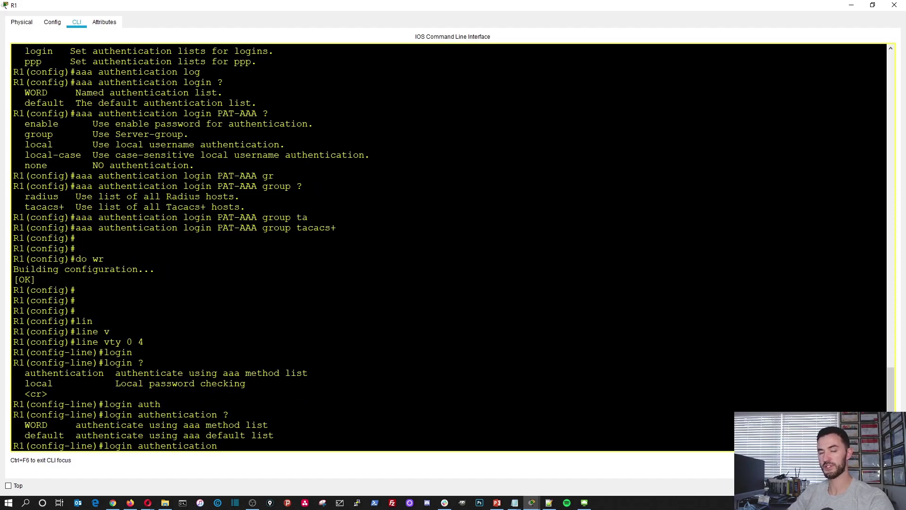
pyautogui.write('PA')
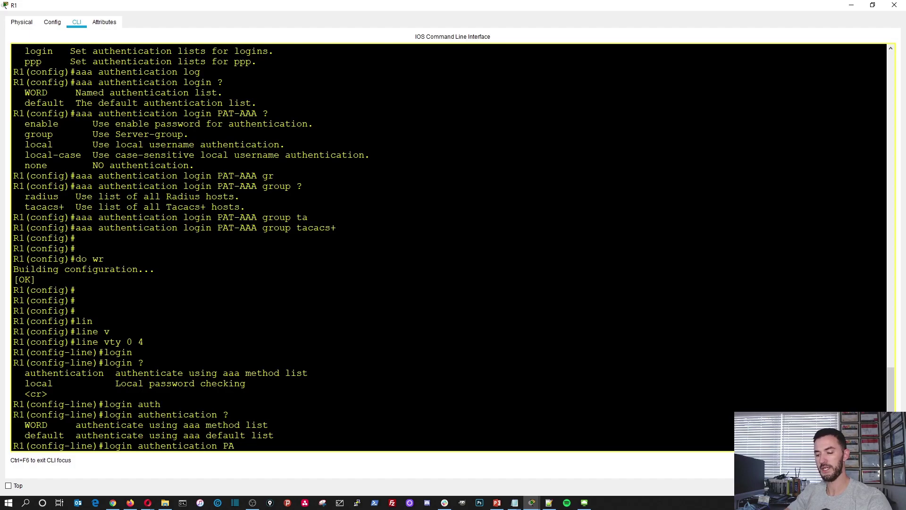
pyautogui.write('T-AAA')
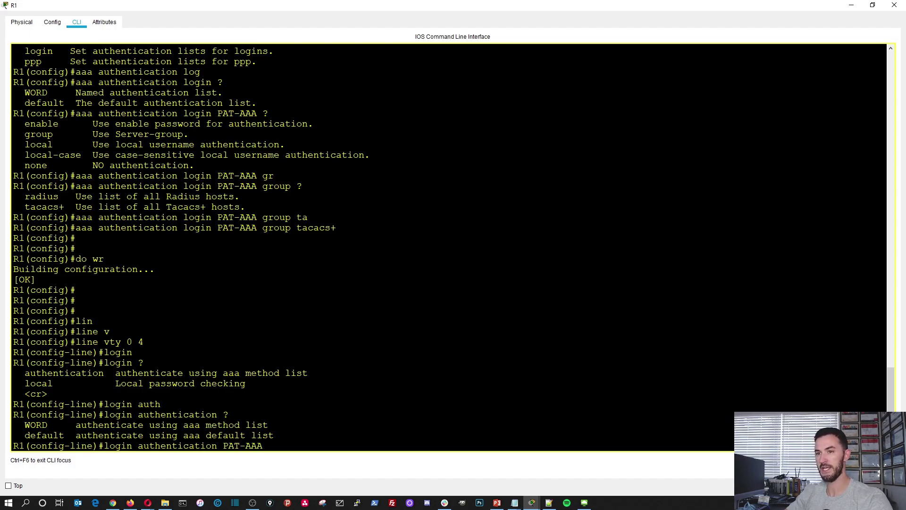
pyautogui.press('Return')
pyautogui.press('Return')
pyautogui.press('Return')
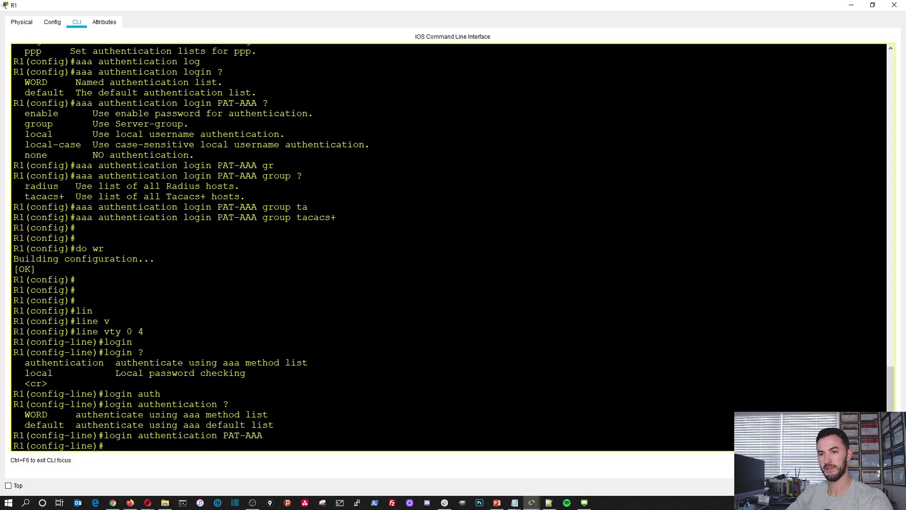
pyautogui.write('do show ')
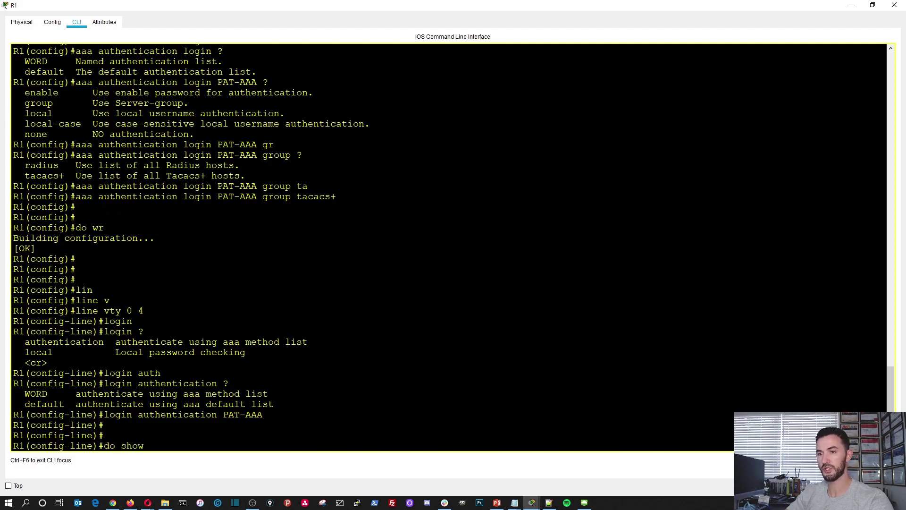
pyautogui.write('run | in')
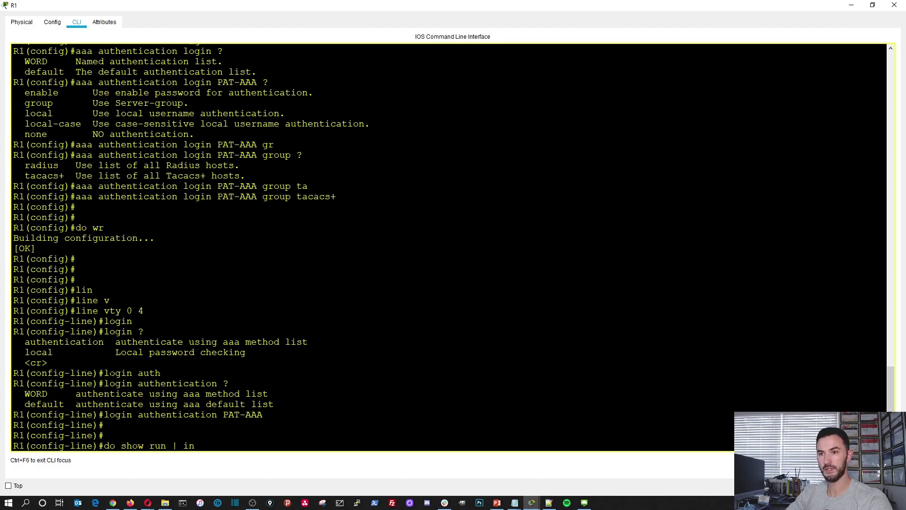
# Filter the running config for PAT, confirming both PAT-AAA lines are present.
pyautogui.write('PAT')
pyautogui.press('Return')
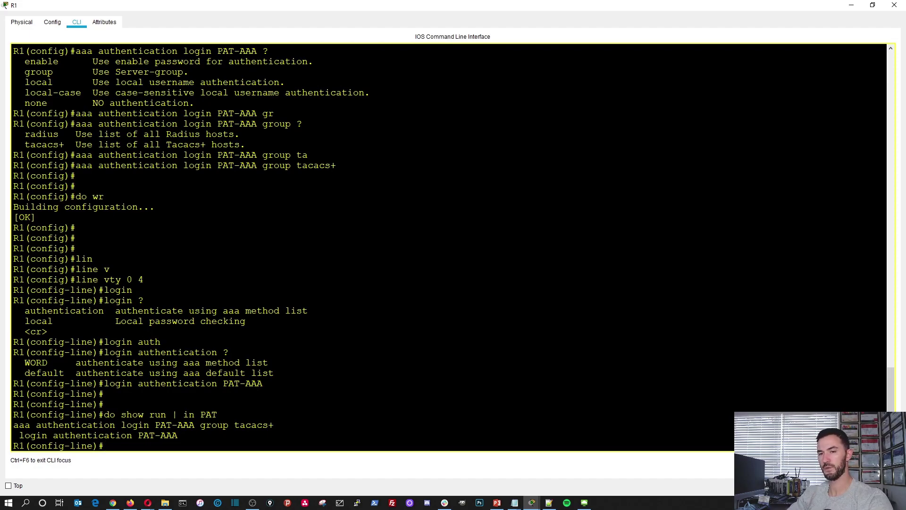
pyautogui.press('Return')
pyautogui.press('Return')
pyautogui.press('Return')
# Leave config mode, save with wr, and search the running config with 'show run | in user'.
pyautogui.write('end')
pyautogui.press('Return')
pyautogui.press('Return')
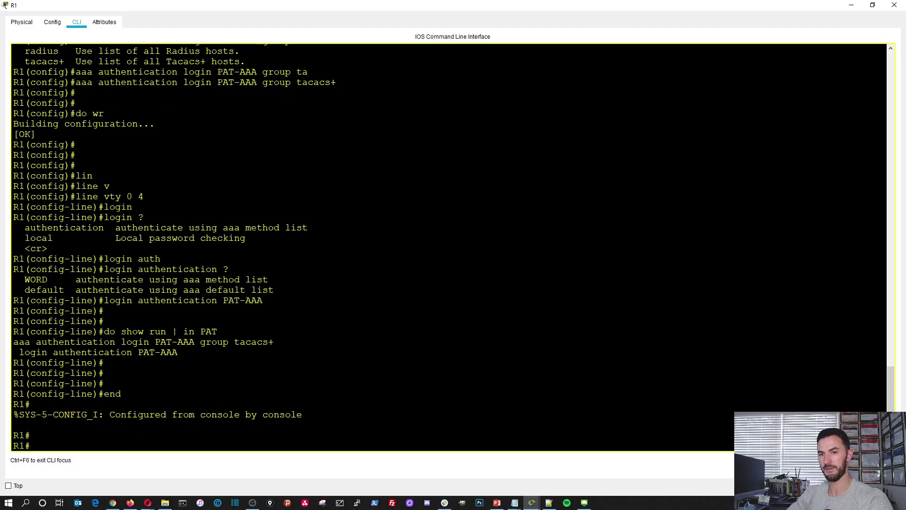
pyautogui.press('Return')
pyautogui.write('wr')
pyautogui.press('Return')
pyautogui.press('Return')
pyautogui.press('Return')
pyautogui.press('Return')
pyautogui.press('Return')
pyautogui.press('Return')
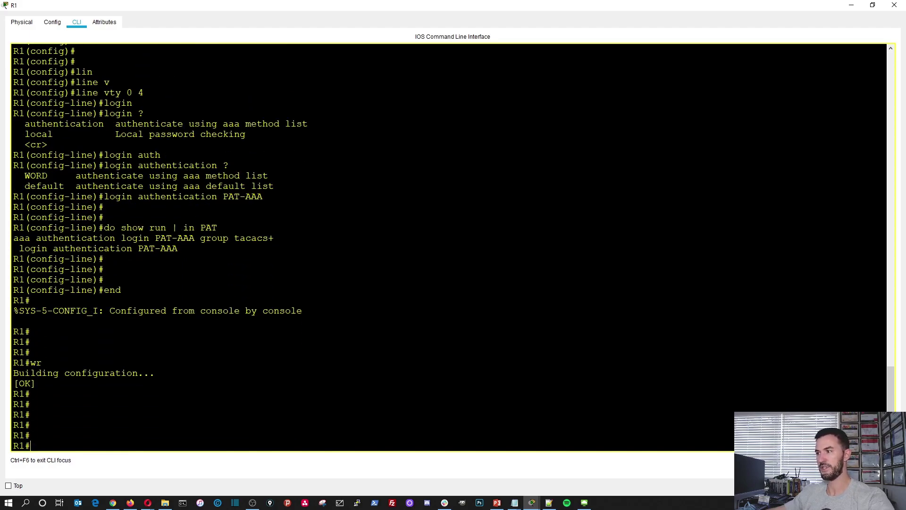
pyautogui.write('show run')
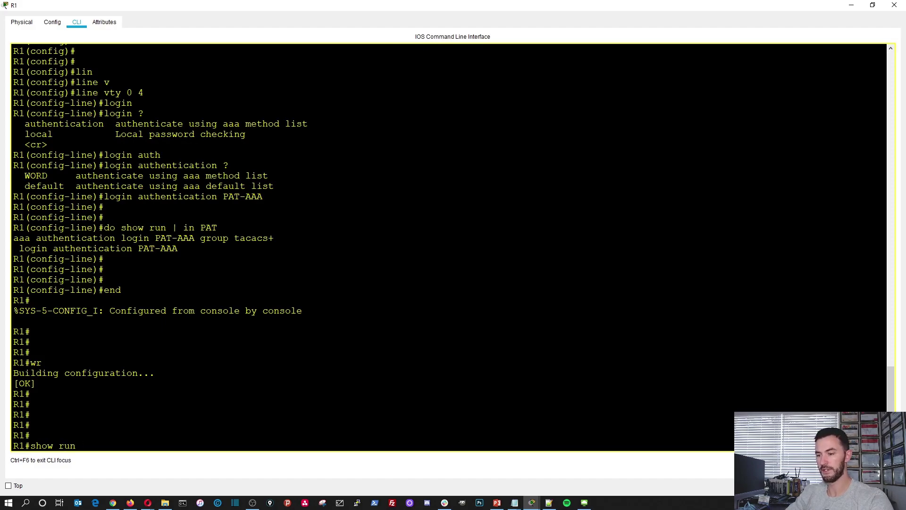
pyautogui.write(' | in')
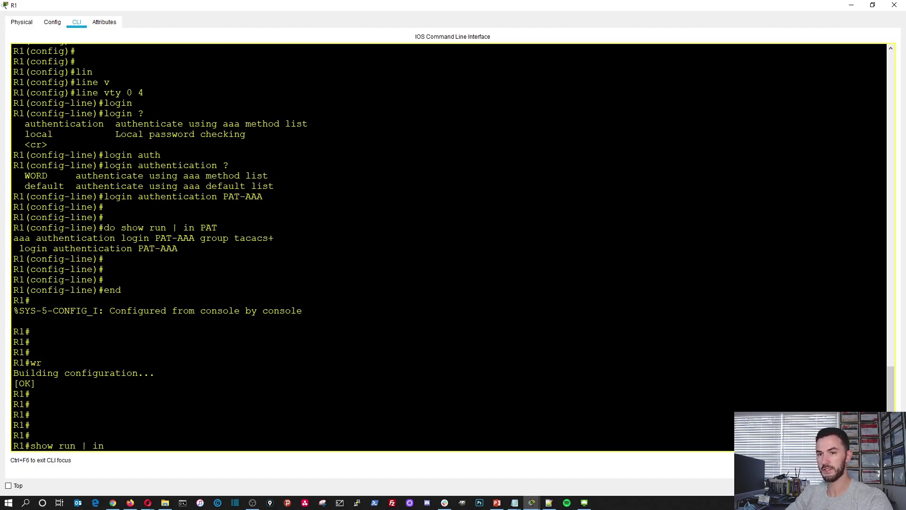
pyautogui.write(' user')
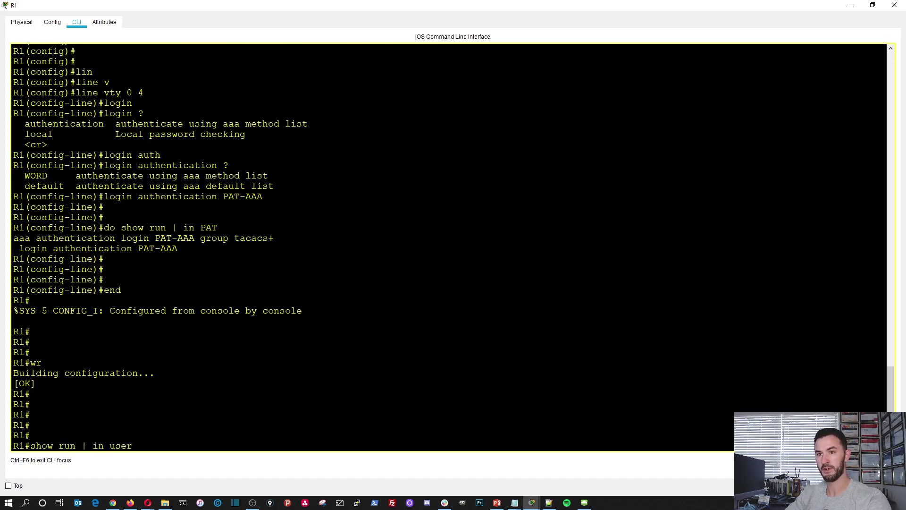
pyautogui.press('Return')
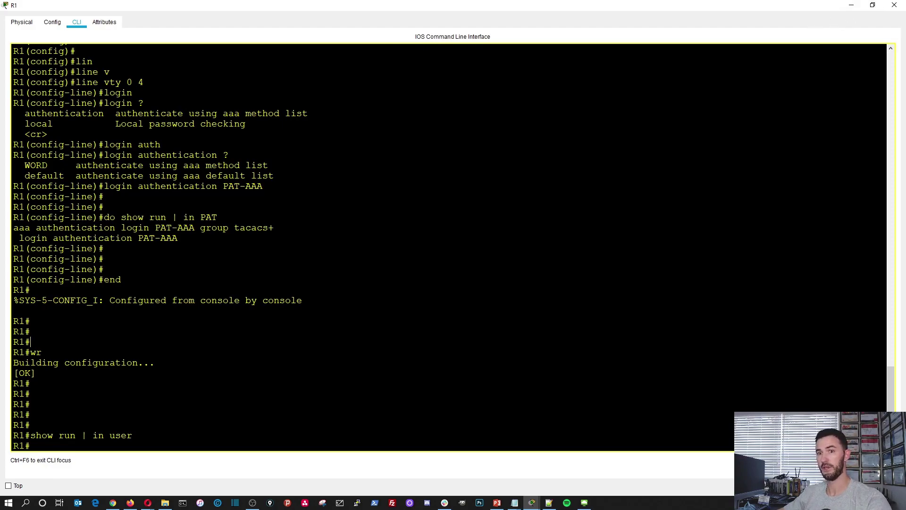
# Reopen R1's command line window enlarged to full screen.
pyautogui.click(894, 5)
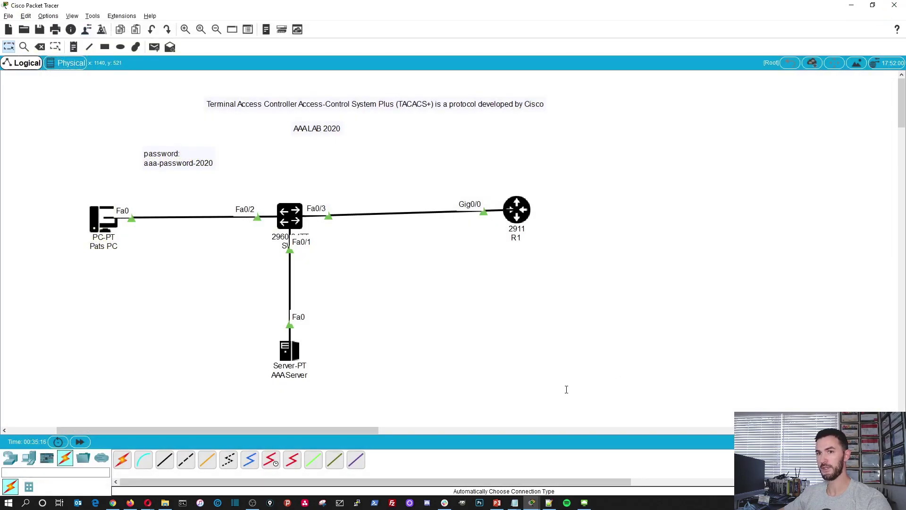
pyautogui.click(104, 219)
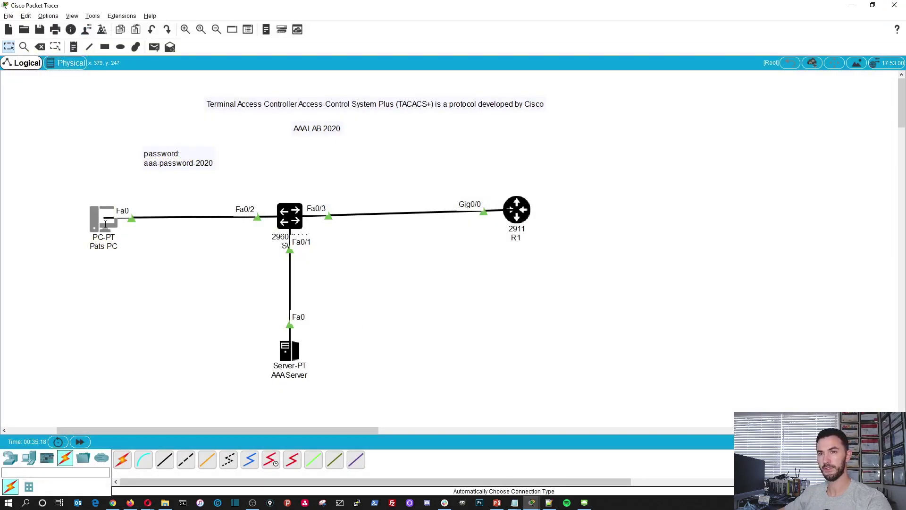
pyautogui.click(643, 75)
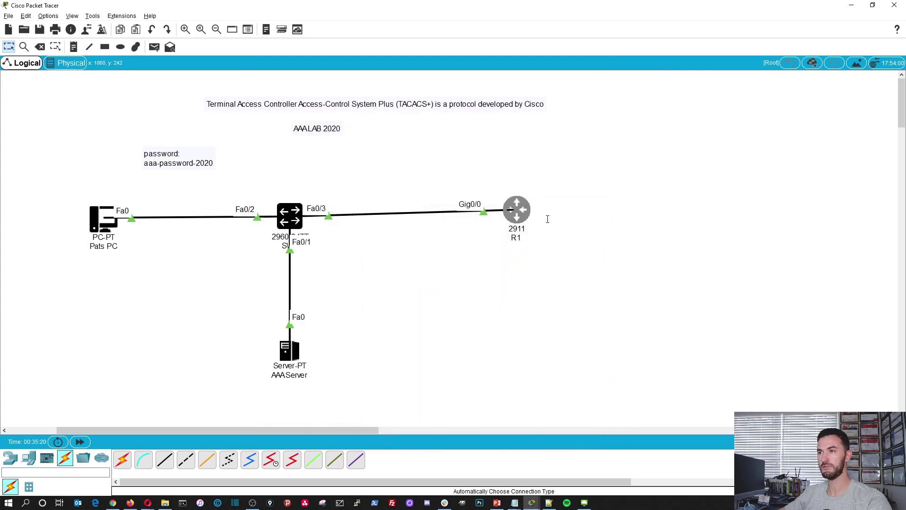
pyautogui.click(517, 209)
pyautogui.doubleClick(503, 110)
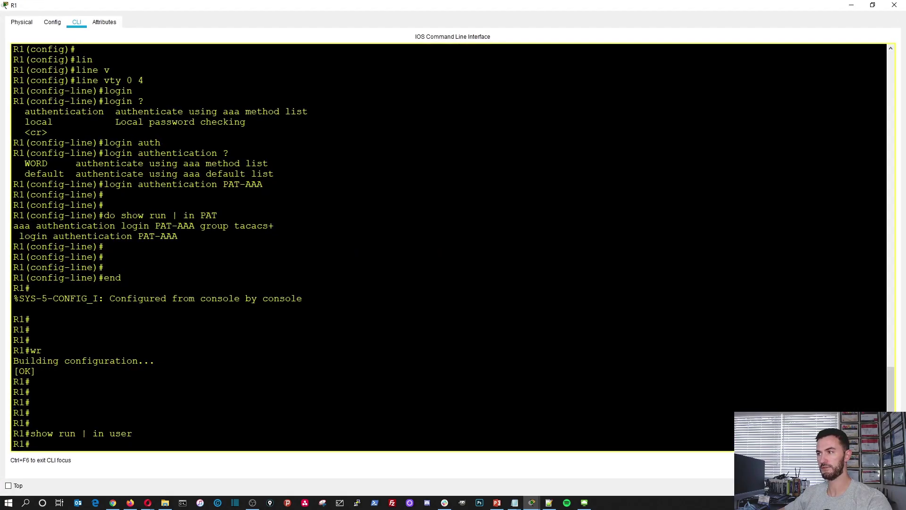
# Enable 'debug aaa authentication' on R1, then minimize its CLI window.
pyautogui.write('de')
pyautogui.press('Tab')
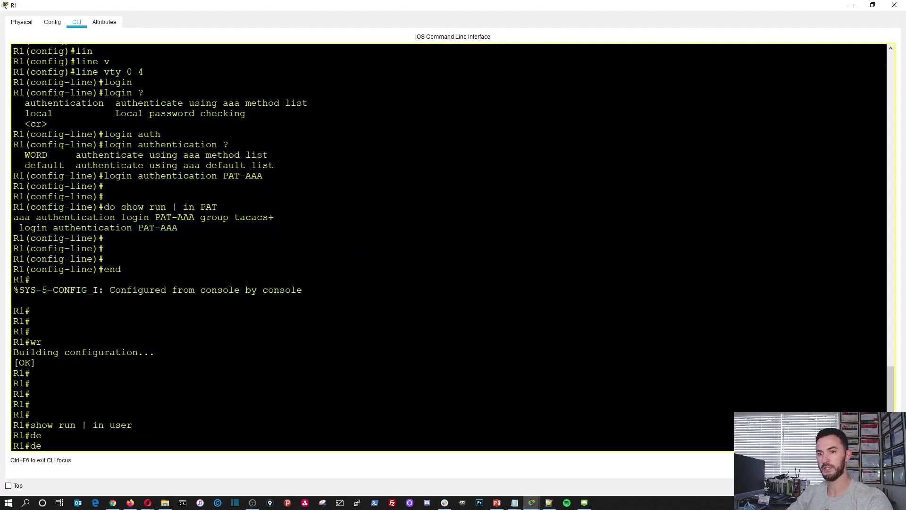
pyautogui.write('b')
pyautogui.press('Tab')
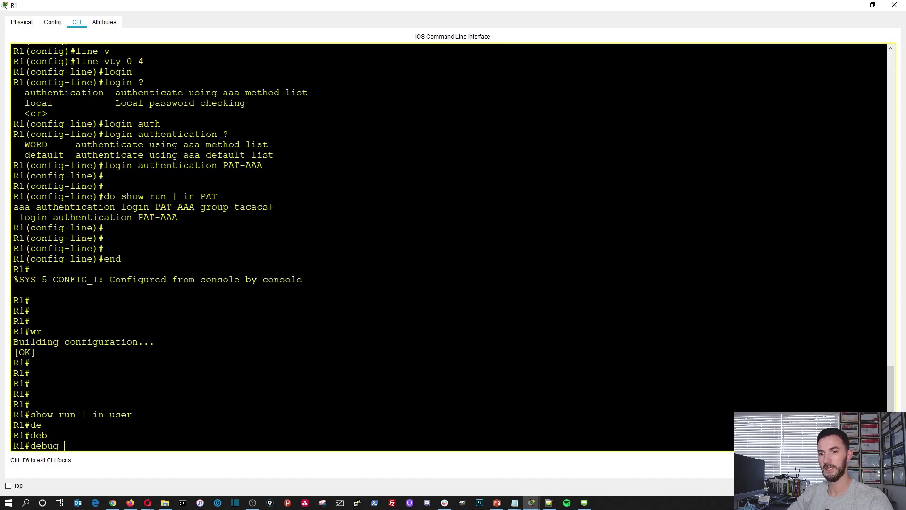
pyautogui.write('aaa aut')
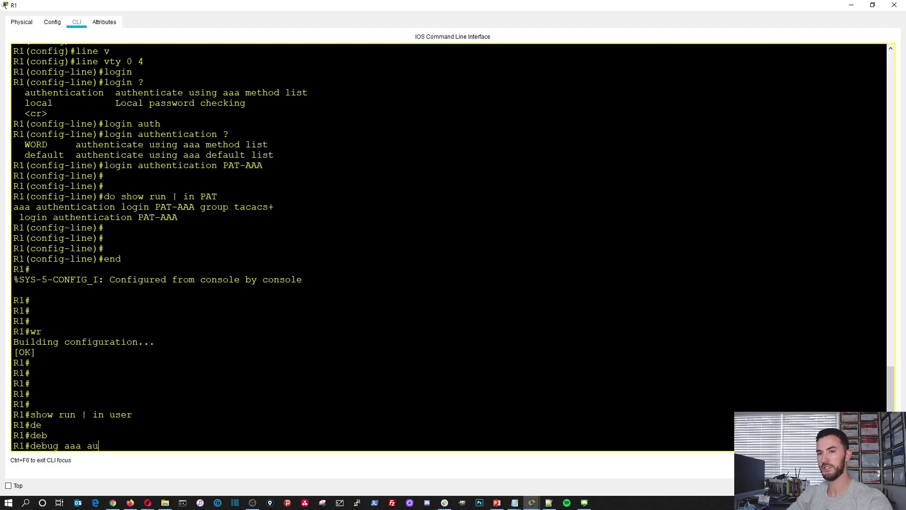
pyautogui.press('Tab')
pyautogui.press('Return')
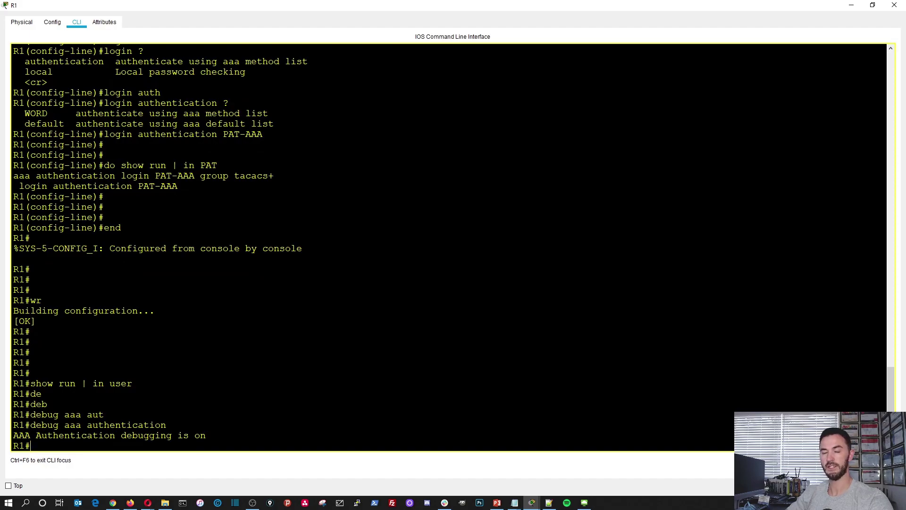
pyautogui.click(851, 6)
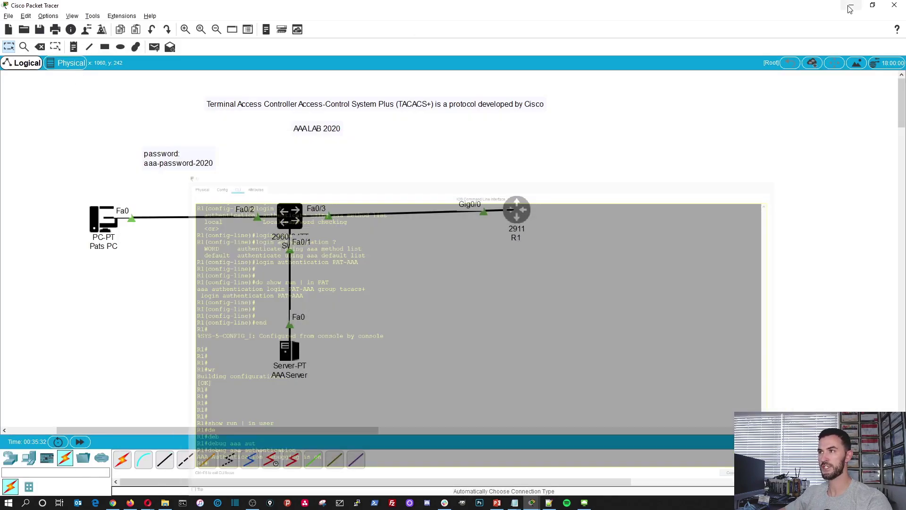
# From Pats PC's Telnet / SSH Client, connect by Telnet to R1 at 10.1.1.1.
pyautogui.click(104, 218)
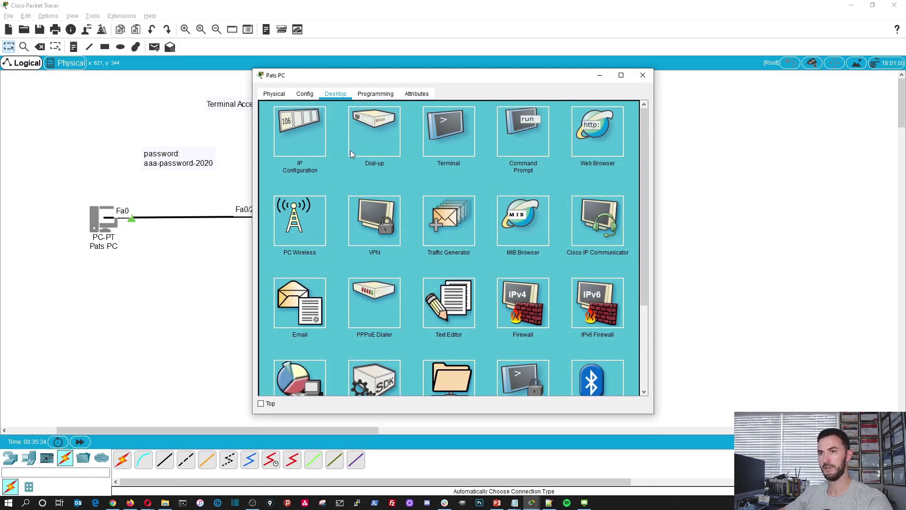
pyautogui.scroll(-3, 357, 152)
pyautogui.click(523, 279)
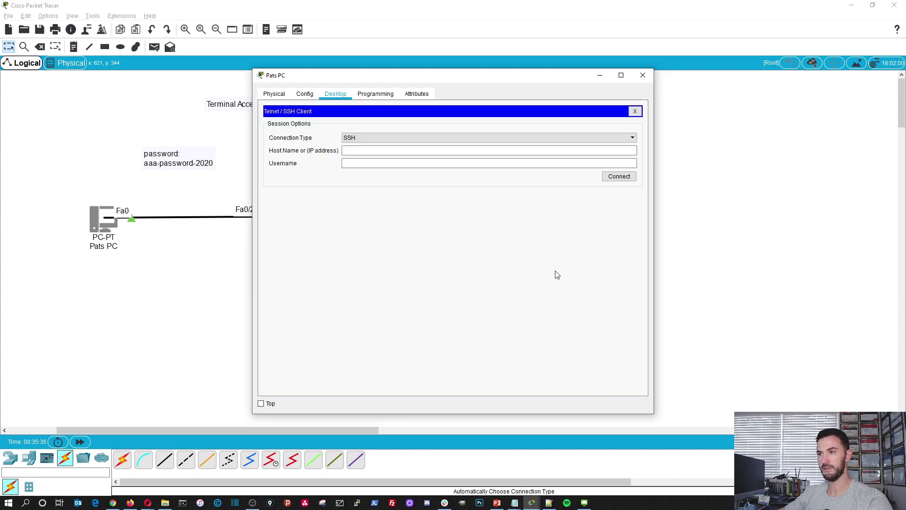
pyautogui.click(381, 138)
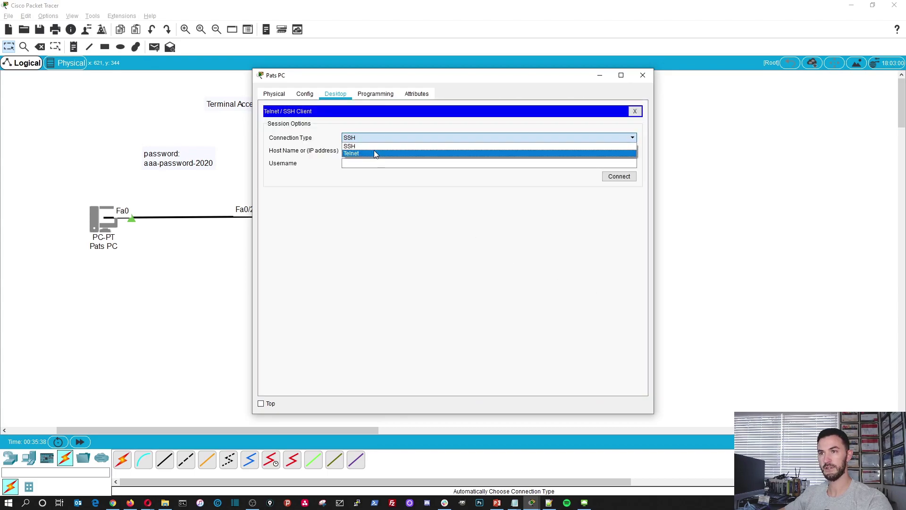
pyautogui.click(374, 154)
pyautogui.write('10.1.1.1')
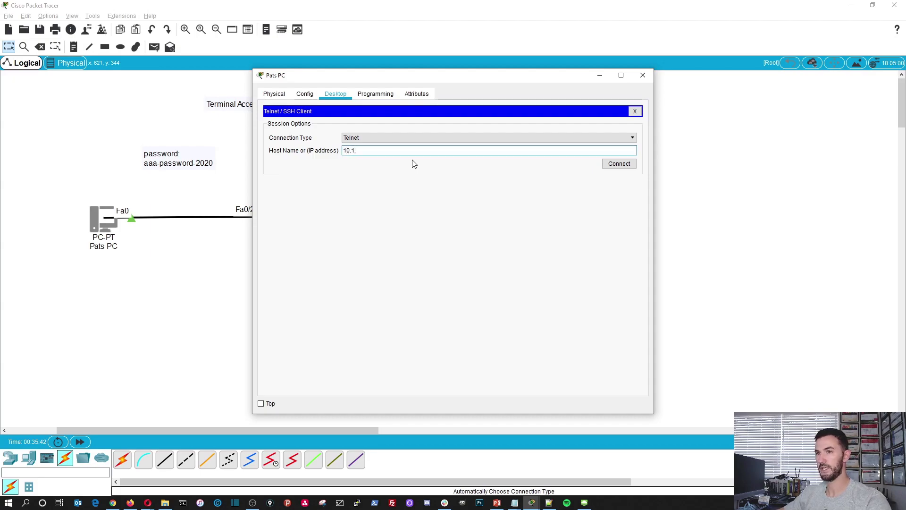
pyautogui.click(610, 164)
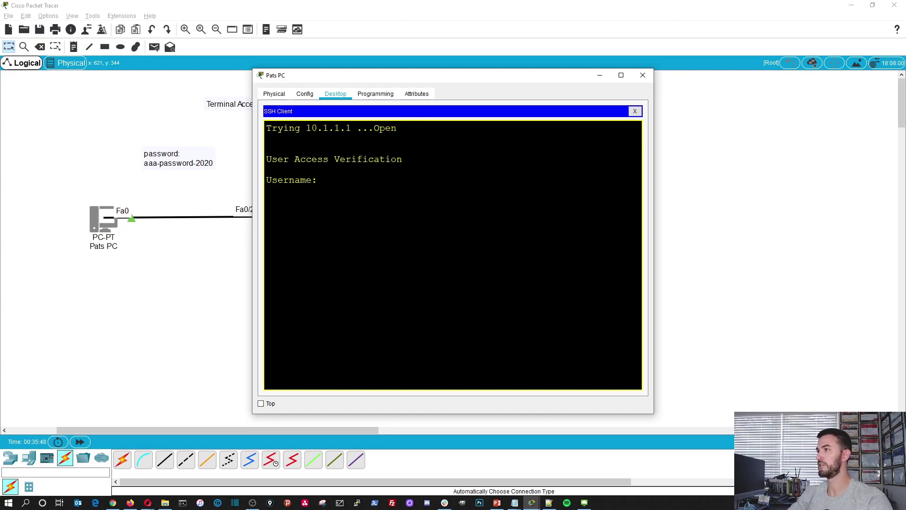
# Log in to R1 with the TACACS+ user's username and password, then try 'en'.
pyautogui.write('pat')
pyautogui.press('Return')
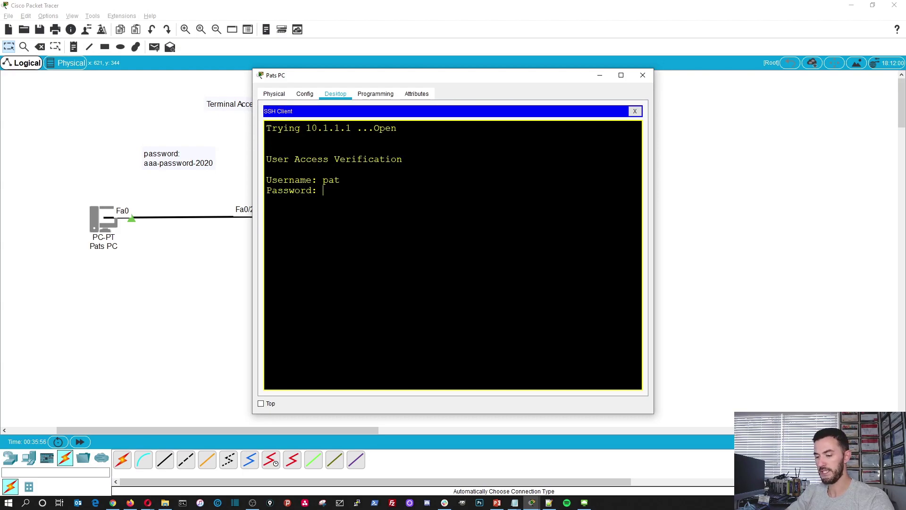
pyautogui.press('Return')
pyautogui.press('Return')
pyautogui.press('Return')
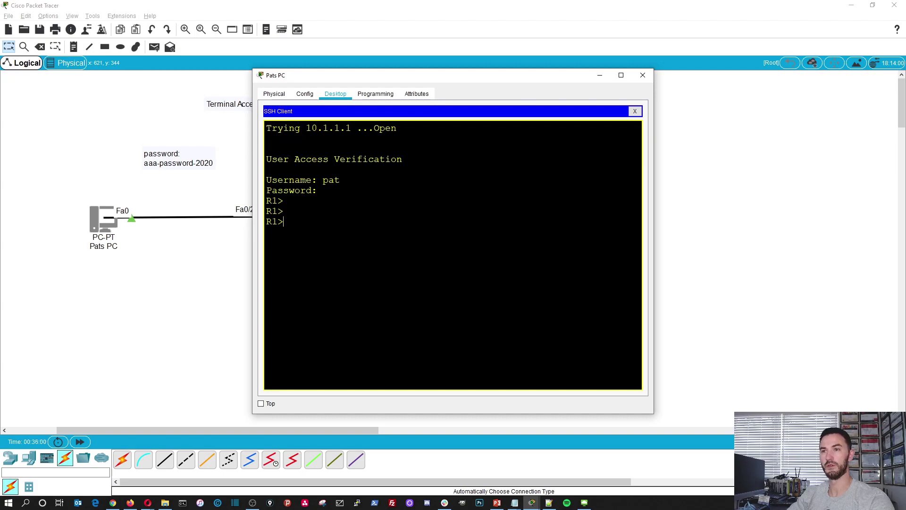
pyautogui.write('en')
pyautogui.press('Return')
pyautogui.press('Return')
pyautogui.press('Return')
pyautogui.press('Return')
pyautogui.press('Return')
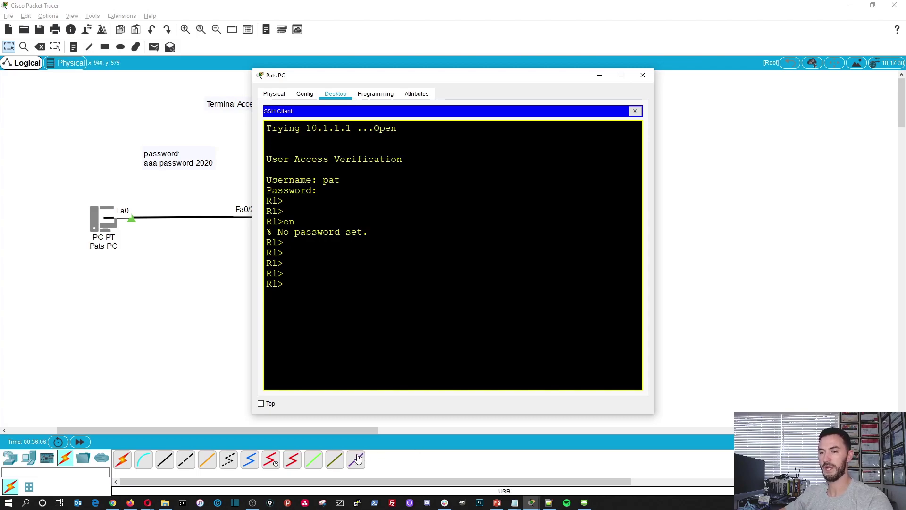
# End the Telnet session, close Pats PC's window, and return to R1's CLI.
pyautogui.click(635, 111)
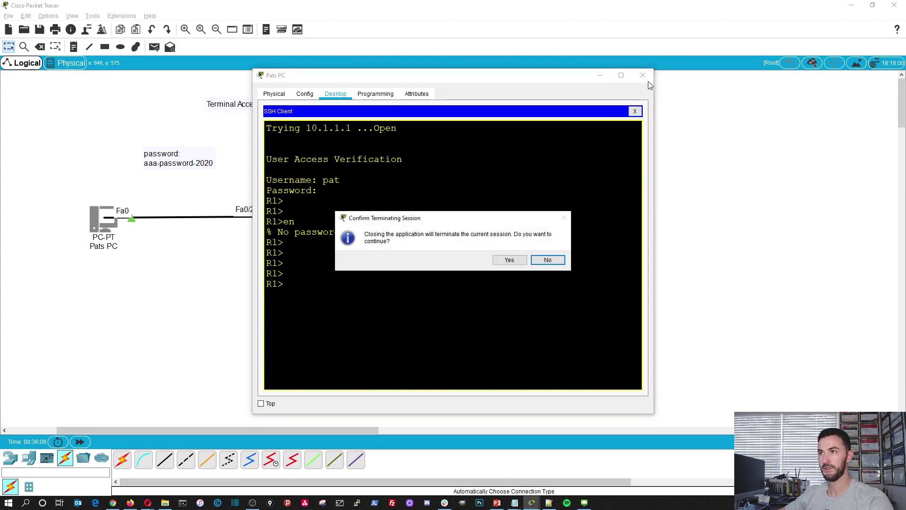
pyautogui.click(509, 259)
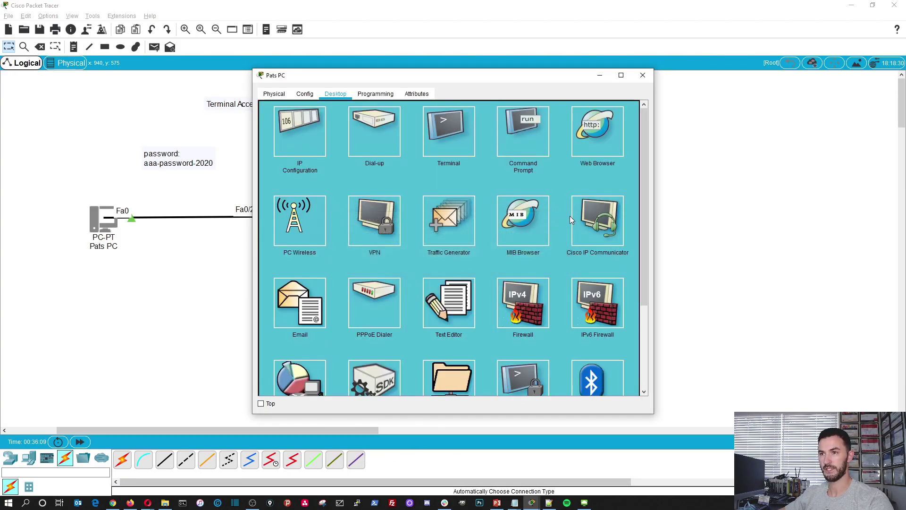
pyautogui.click(643, 75)
pyautogui.click(523, 220)
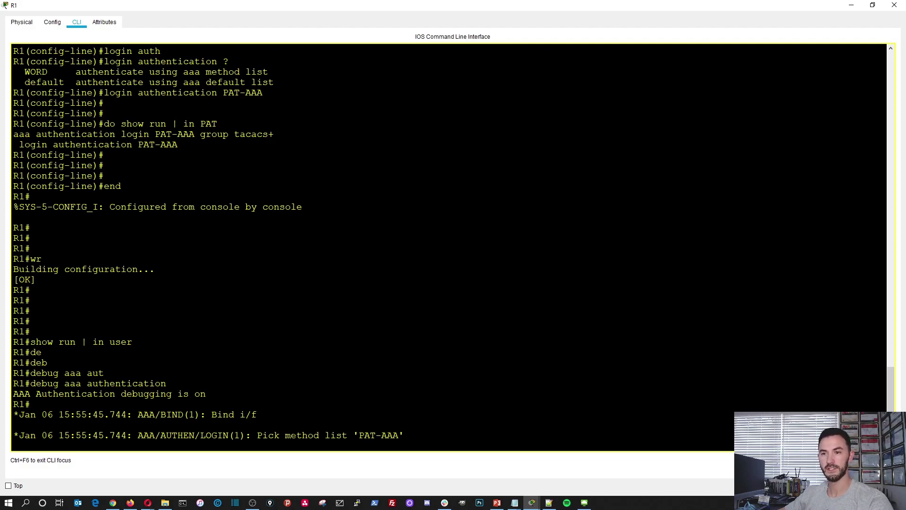
# Highlight the PAT-AAA method list name in R1's debug output to confirm it was used.
pyautogui.moveTo(358, 434); pyautogui.dragTo(405, 435)
pyautogui.click(405, 435)
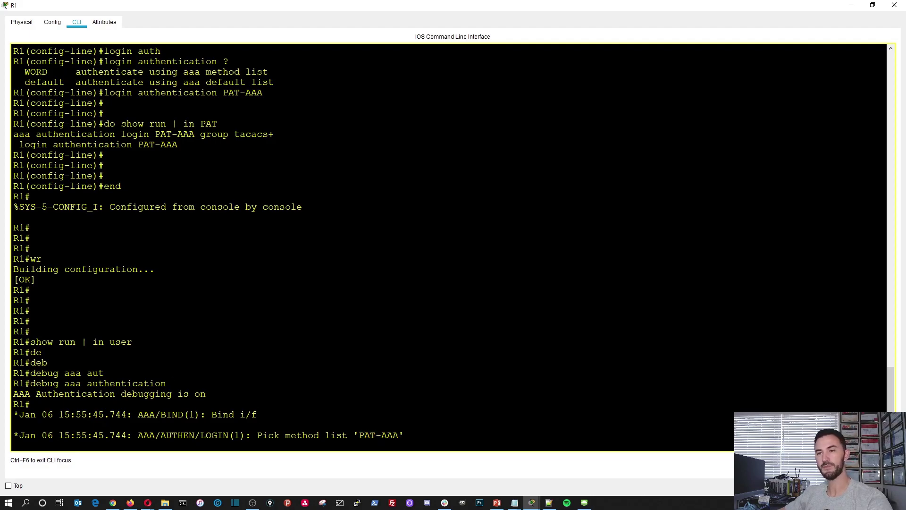
pyautogui.press('Return')
pyautogui.press('Return')
pyautogui.press('Return')
pyautogui.press('Return')
pyautogui.press('Return')
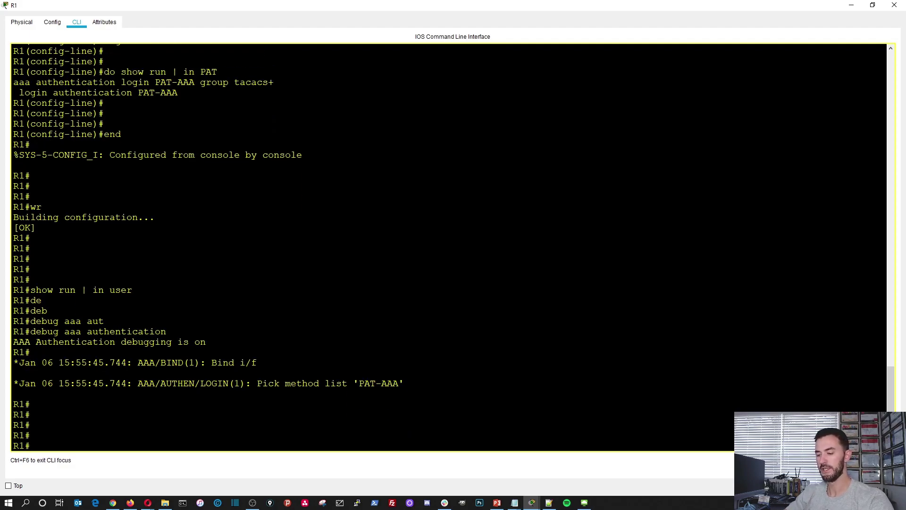
# Turn off debugging with 'no debug aaa authentication' and save with wr.
pyautogui.press('Up')
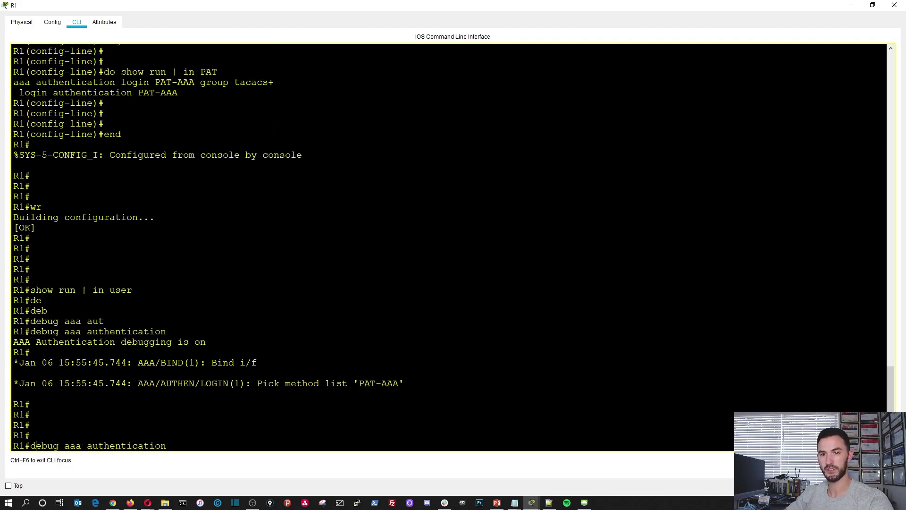
pyautogui.hotkey('ctrl', 'a')
pyautogui.write('no')
pyautogui.press('Return')
pyautogui.press('Return')
pyautogui.press('Return')
pyautogui.press('Return')
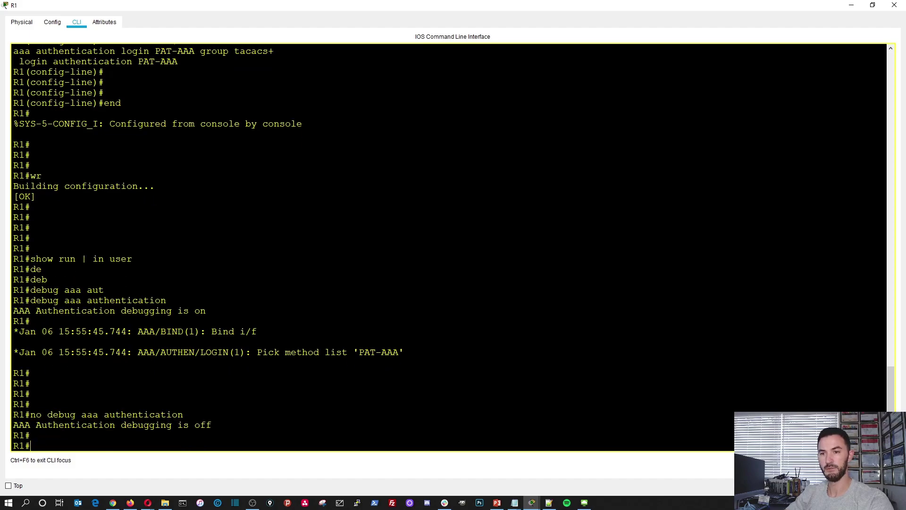
pyautogui.press('Return')
pyautogui.write('wr')
pyautogui.press('Return')
pyautogui.press('Return')
pyautogui.press('Return')
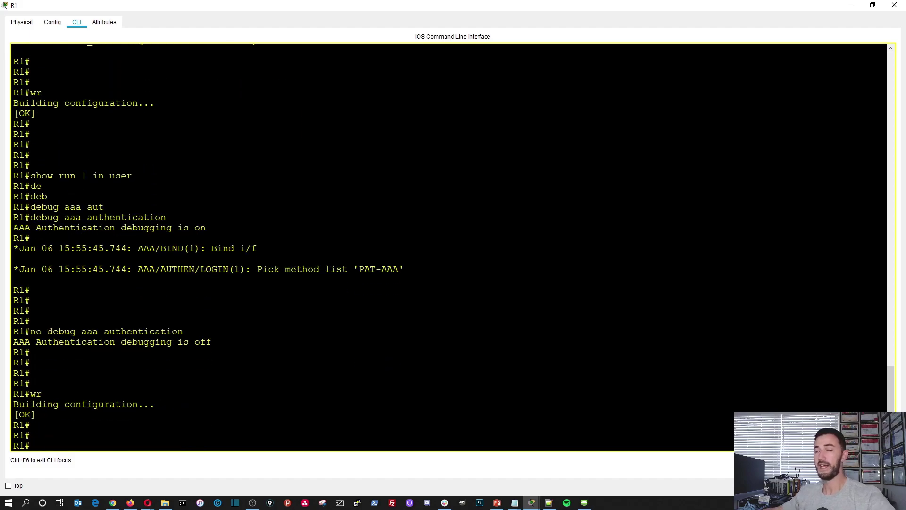